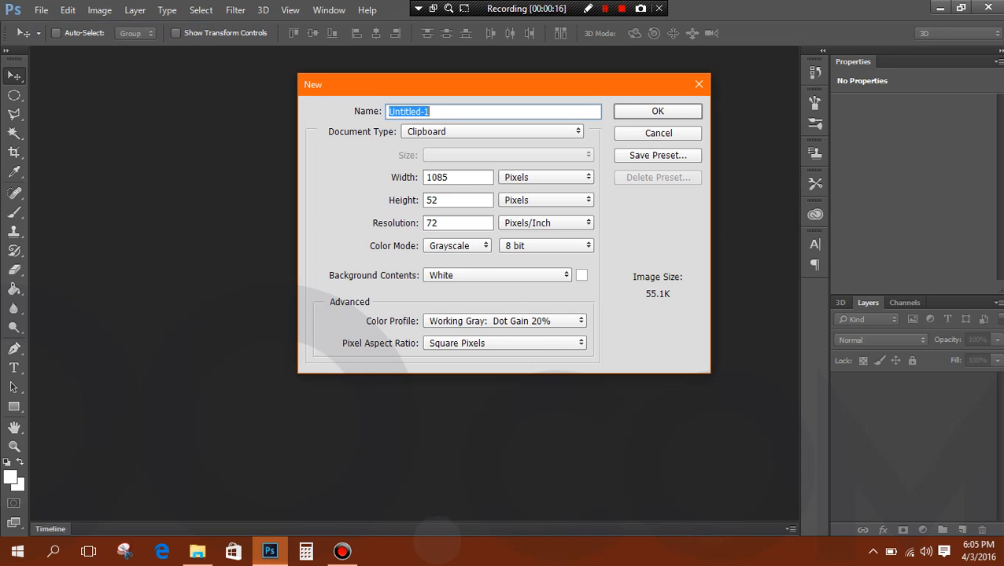
# Name the new document introduction, choose the International Paper document type, and enter a width of 210 mm
pyautogui.write('introduction')
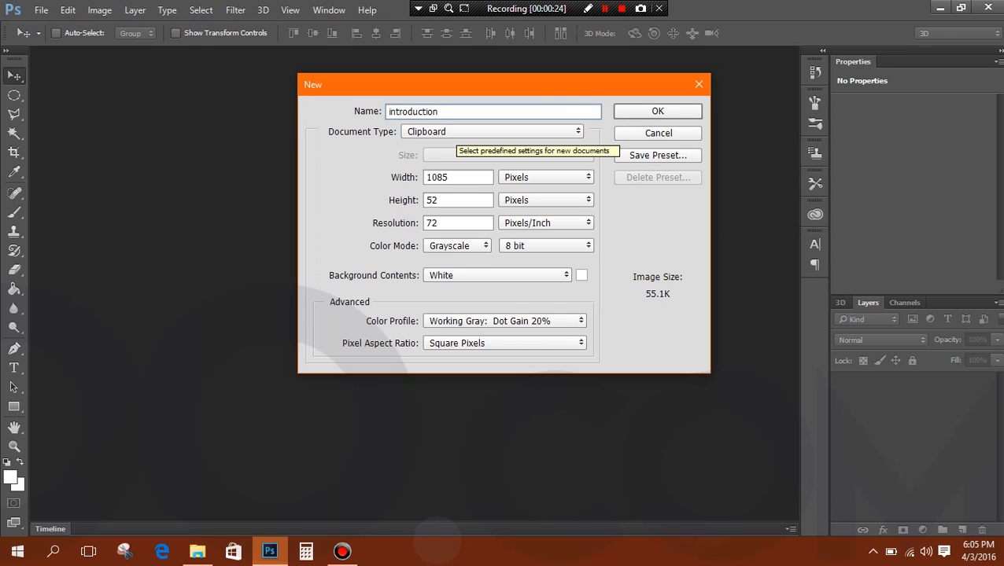
pyautogui.click(472, 131)
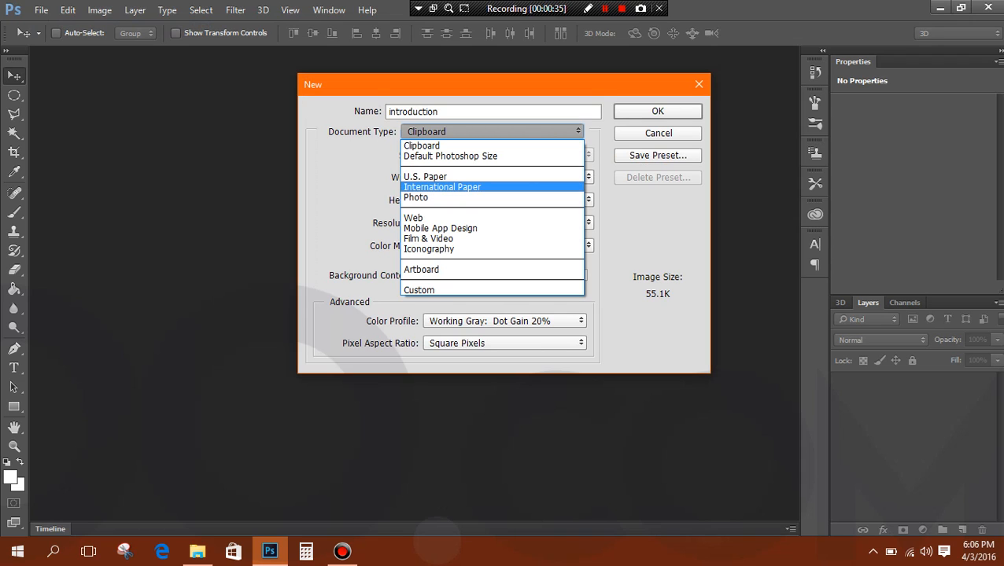
pyautogui.press('Return')
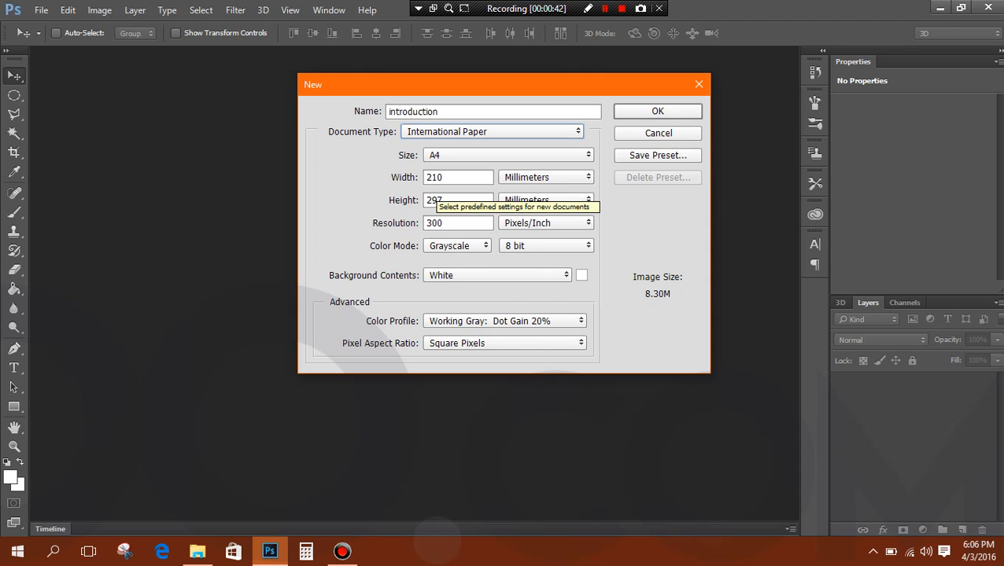
pyautogui.click(443, 178)
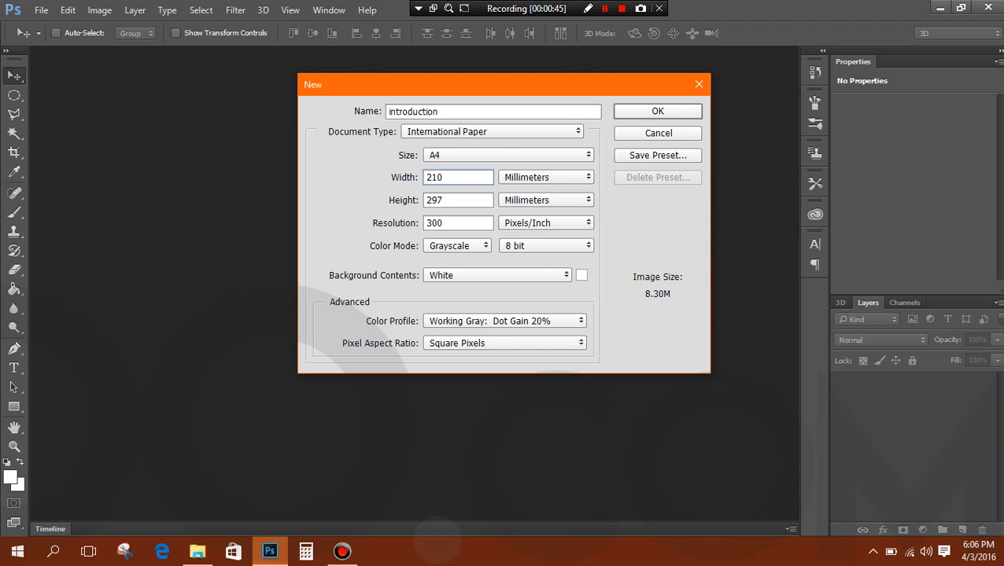
pyautogui.press('BackSpace')
pyautogui.write('0')
pyautogui.press('BackSpace')
pyautogui.write('0')
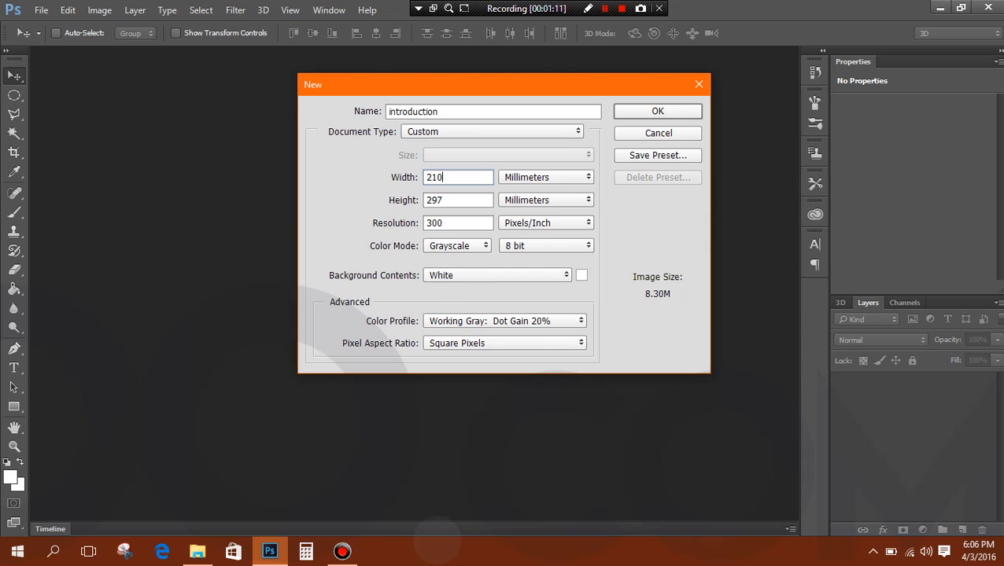
# Set the new document's color mode to CMYK Color at 16 bit
pyautogui.click(457, 246)
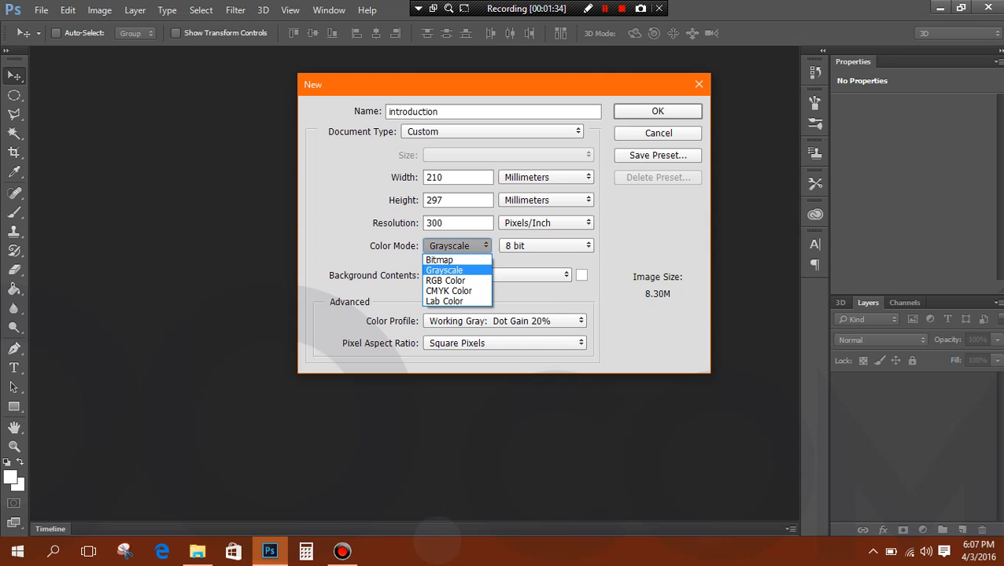
pyautogui.press('Down')
pyautogui.press('Down')
pyautogui.press('Return')
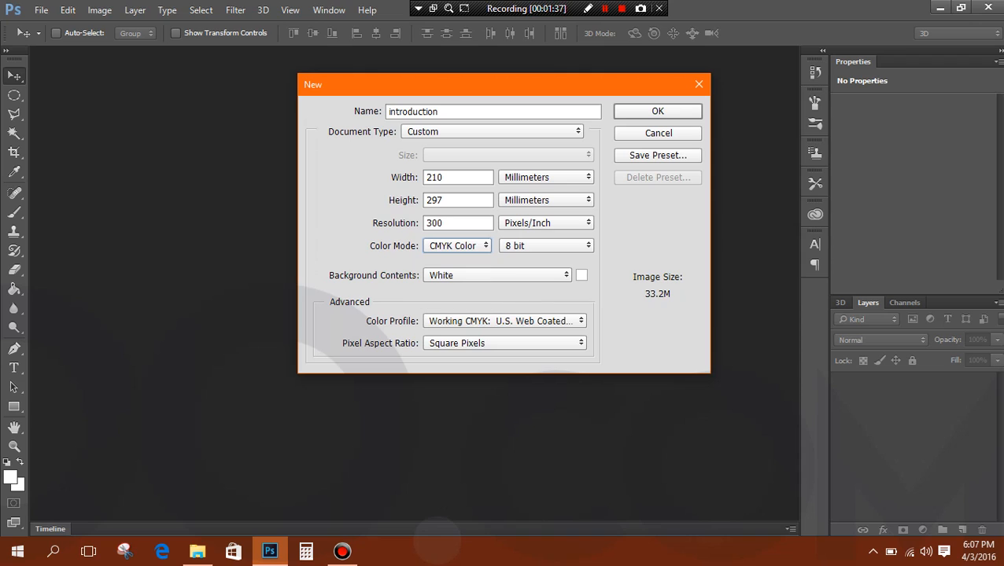
pyautogui.press('Tab')
pyautogui.hotkey('alt', 'Down')
pyautogui.press('Down')
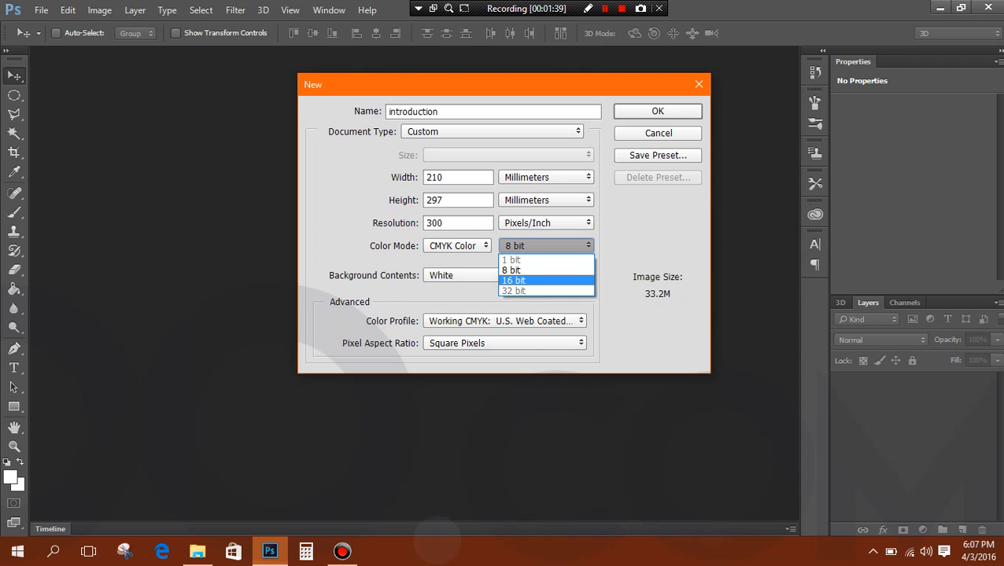
pyautogui.press('Return')
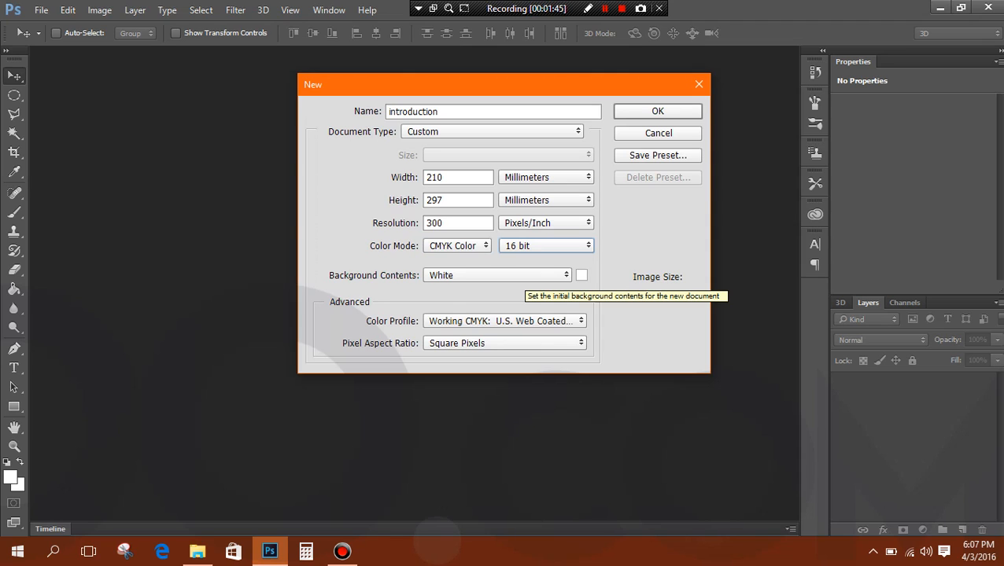
# Keep White as the background contents and create the document
pyautogui.click(525, 275)
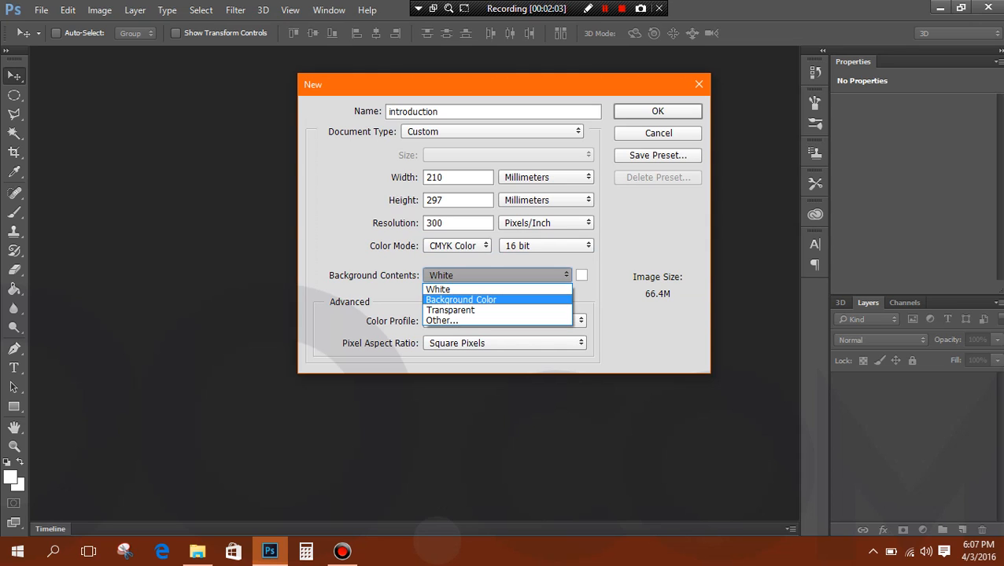
pyautogui.click(472, 289)
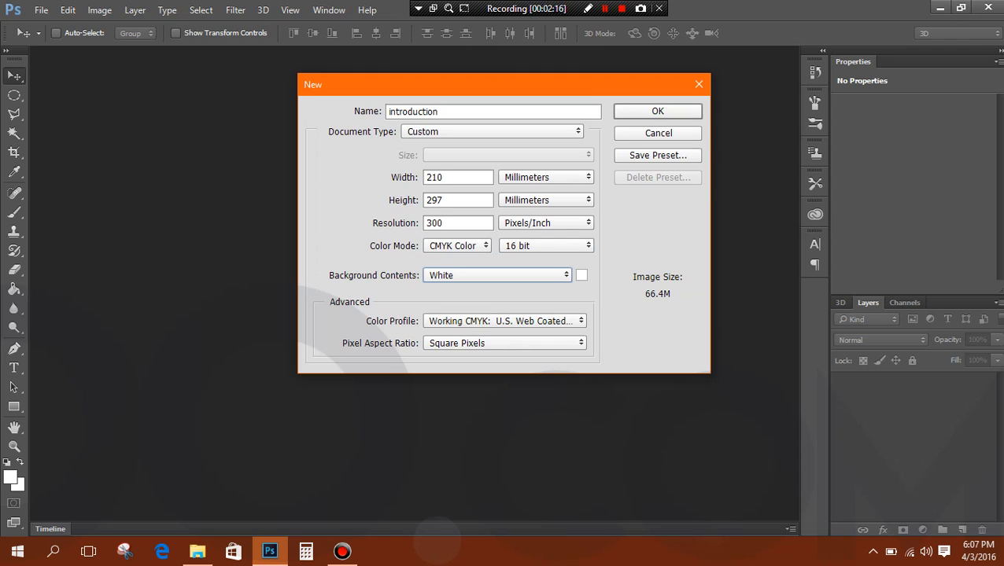
pyautogui.press('Return')
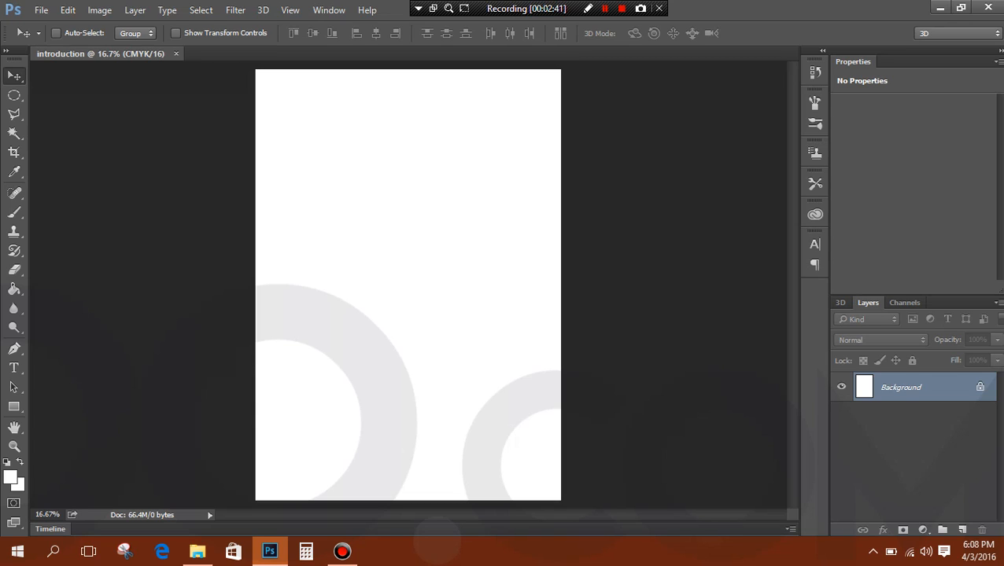
# Open the sprouting-seed-micro-photography wallpaper image from the Desktop
pyautogui.click(41, 10)
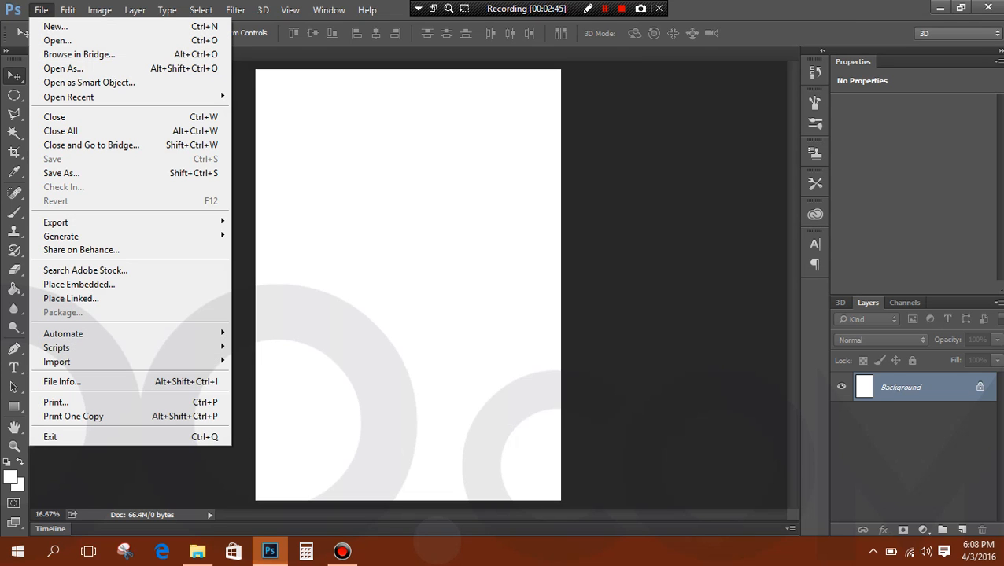
pyautogui.click(57, 40)
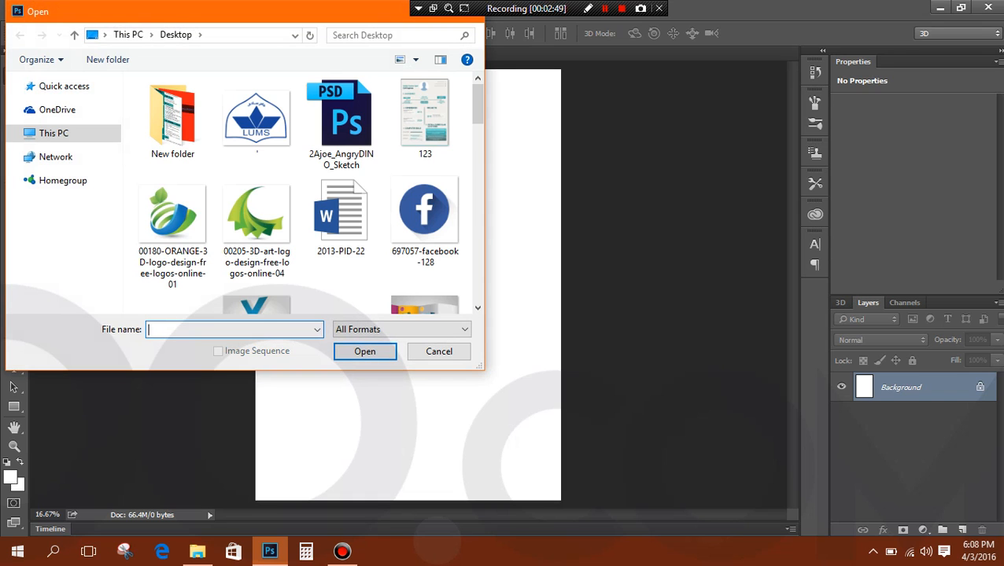
pyautogui.scroll(-5, 299, 193)
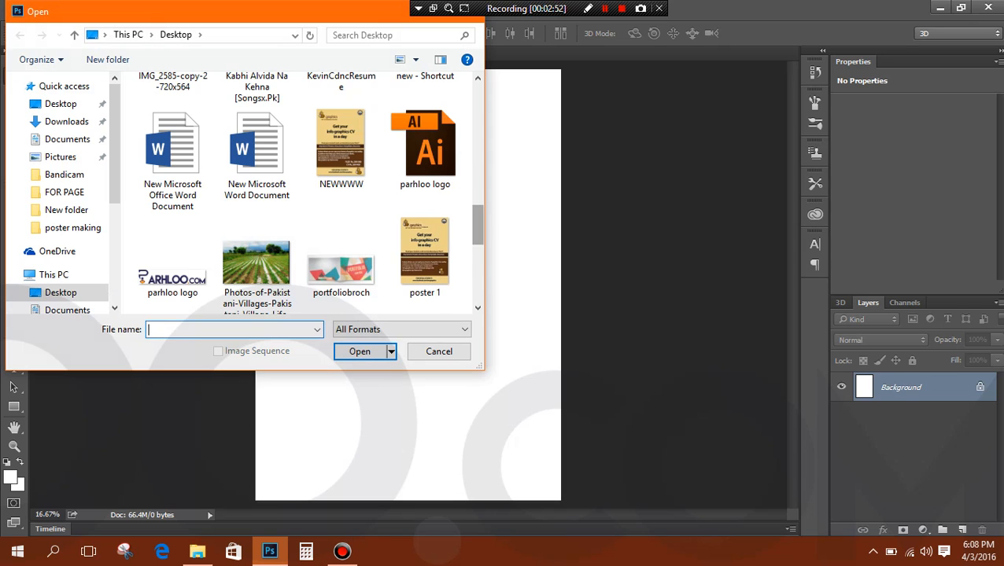
pyautogui.scroll(-3, 299, 193)
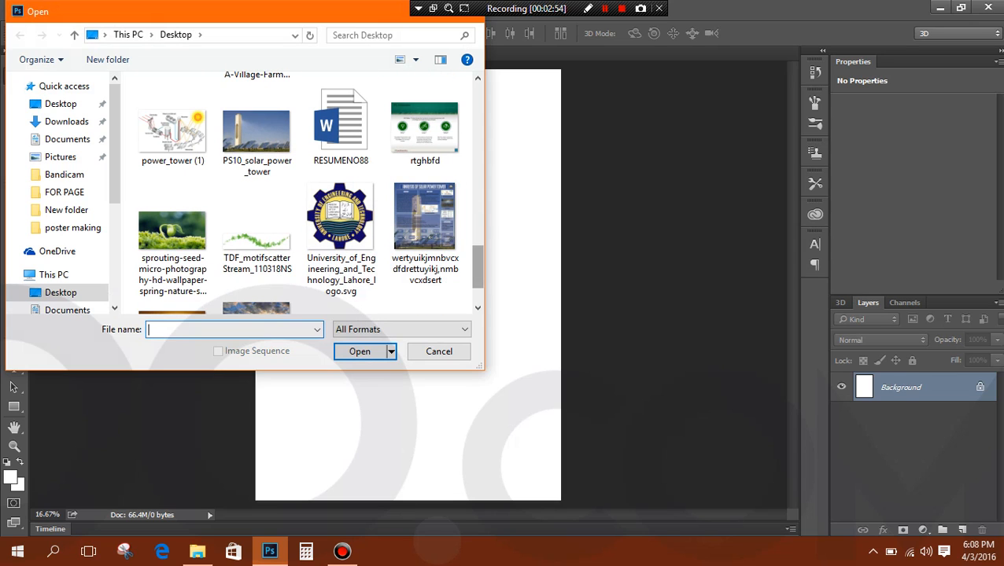
pyautogui.click(172, 239)
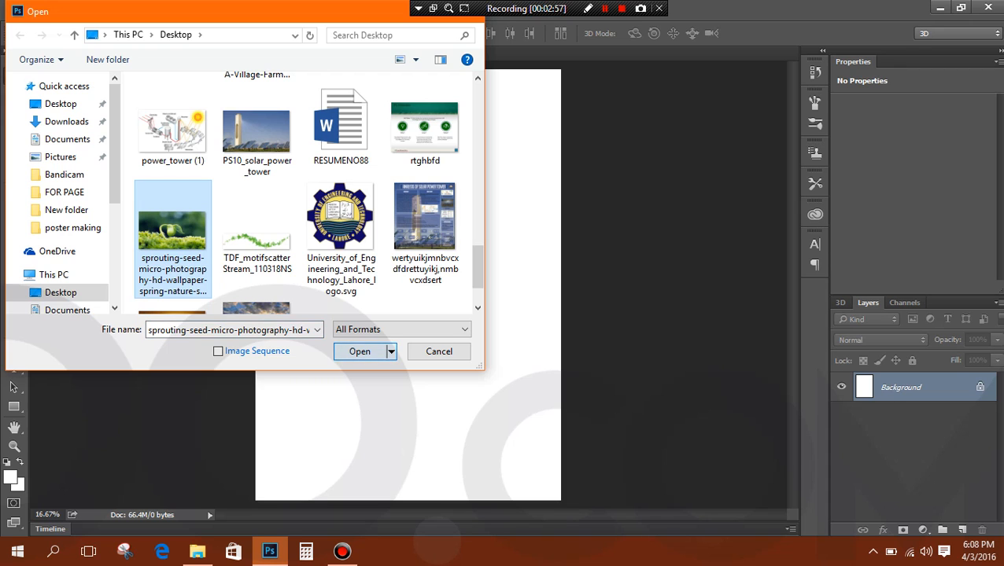
pyautogui.click(359, 352)
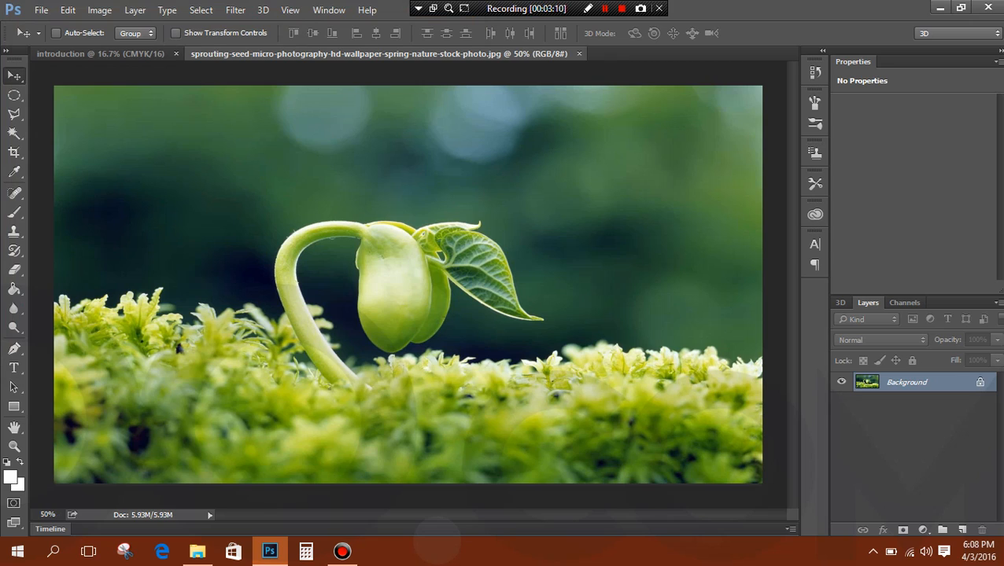
# Convert the photo's locked Background into a regular layer, try moving the image, and undo the move
pyautogui.doubleClick(907, 382)
pyautogui.click(631, 172)
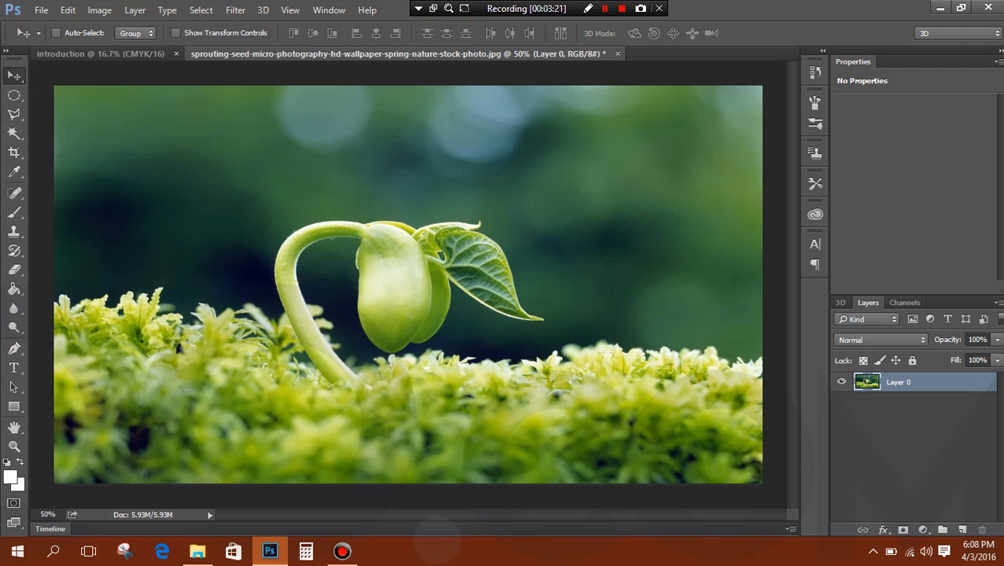
pyautogui.moveTo(265, 201); pyautogui.dragTo(358, 224)
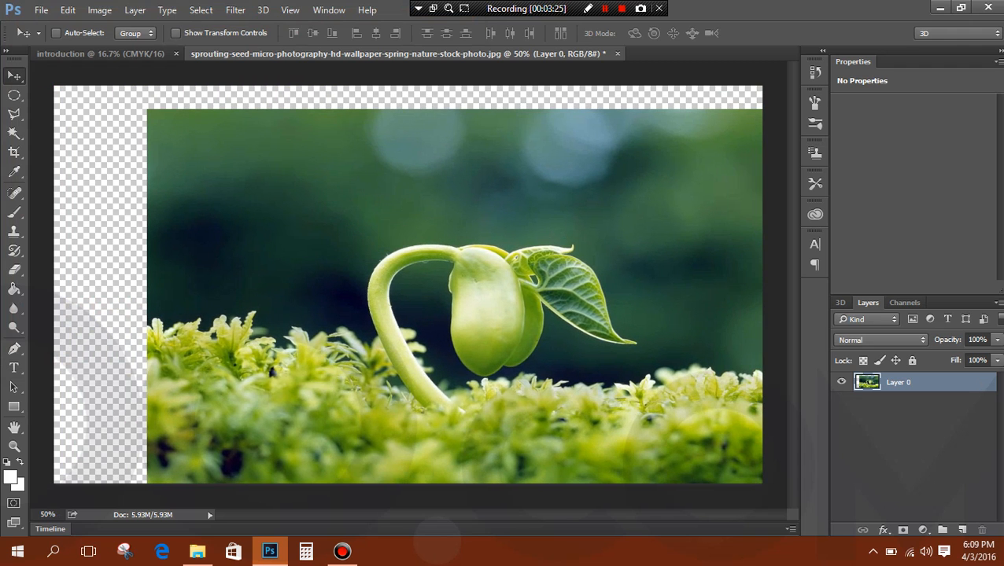
pyautogui.hotkey('ctrl', 'z')
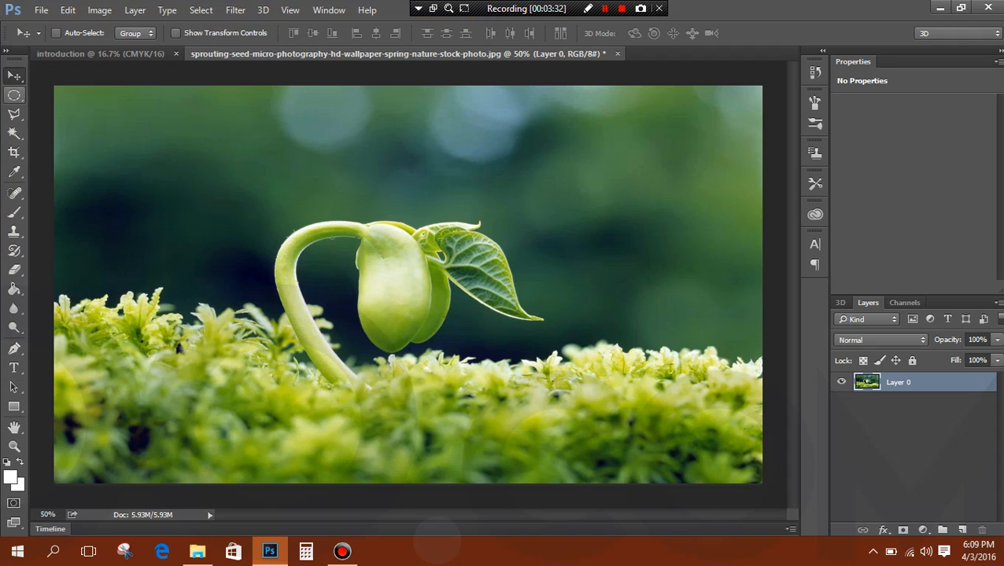
# Select a rectangular area around the sprout with the Rectangular Marquee, try moving its contents up and to the right, and undo the move
pyautogui.click(14, 95)
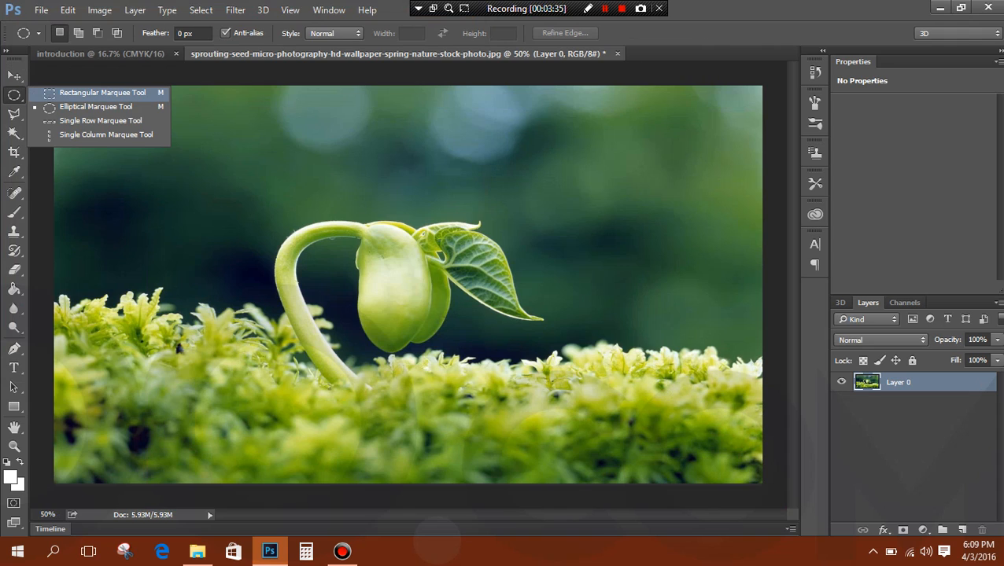
pyautogui.click(94, 92)
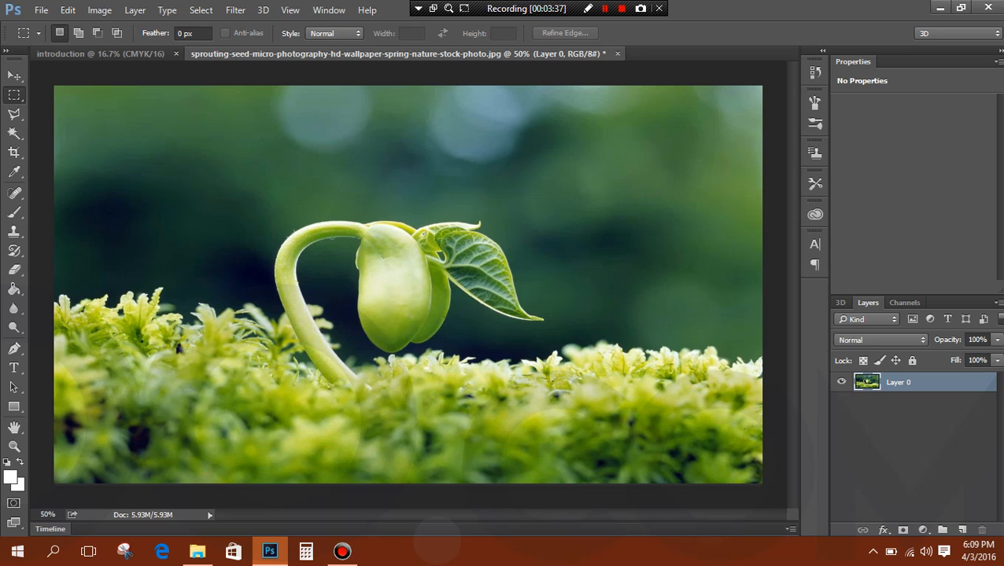
pyautogui.moveTo(201, 164); pyautogui.dragTo(574, 423)
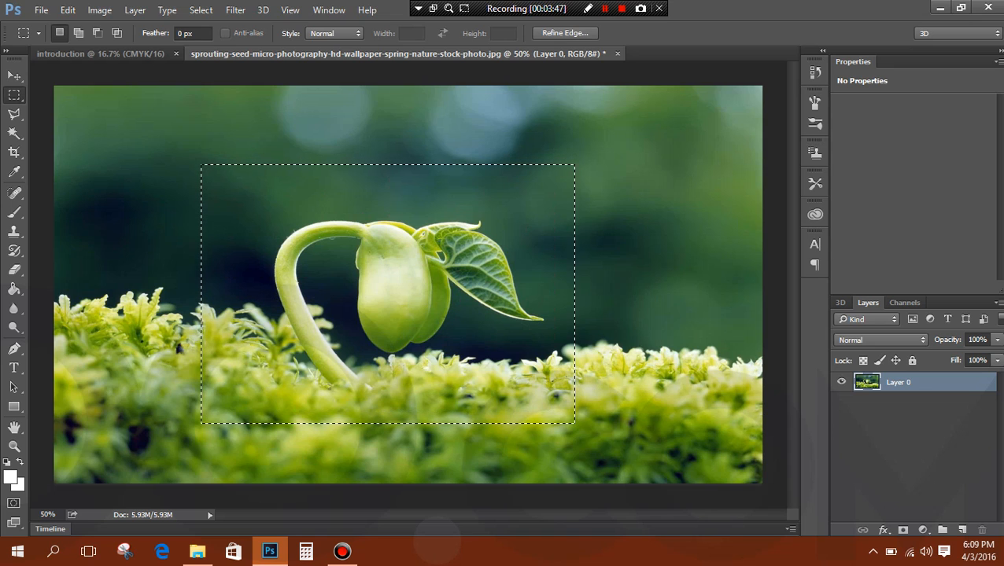
pyautogui.press('v')
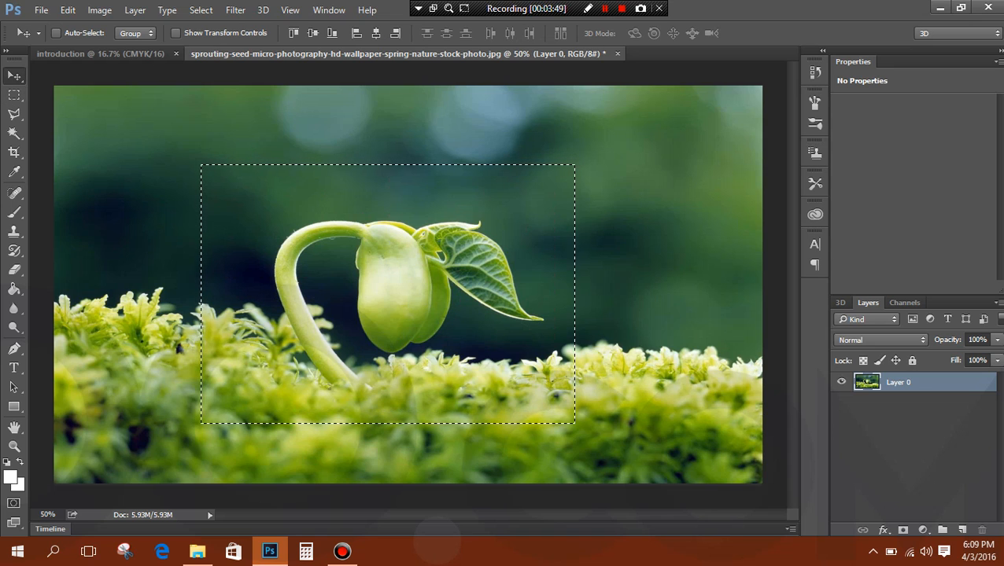
pyautogui.moveTo(376, 221); pyautogui.dragTo(485, 167)
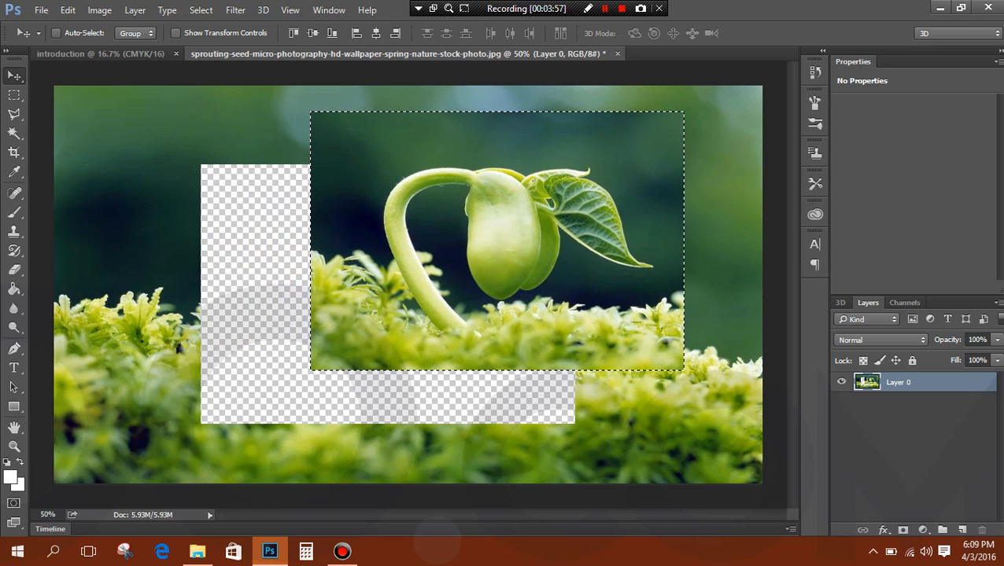
pyautogui.hotkey('ctrl', 'z')
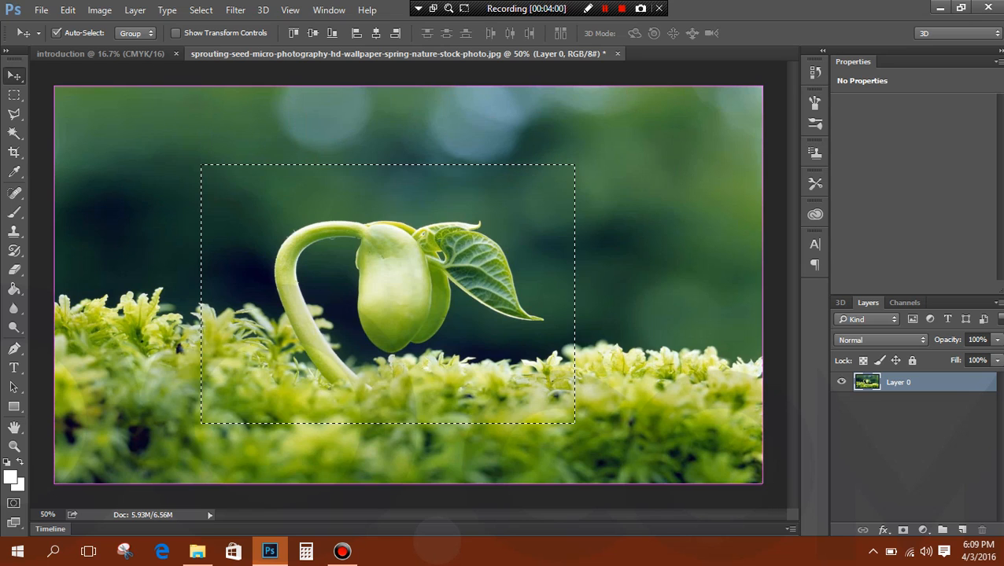
# Replace the rectangular selection with a circular one using the Elliptical Marquee, and position it over the seed pod and leaf
pyautogui.press('m')
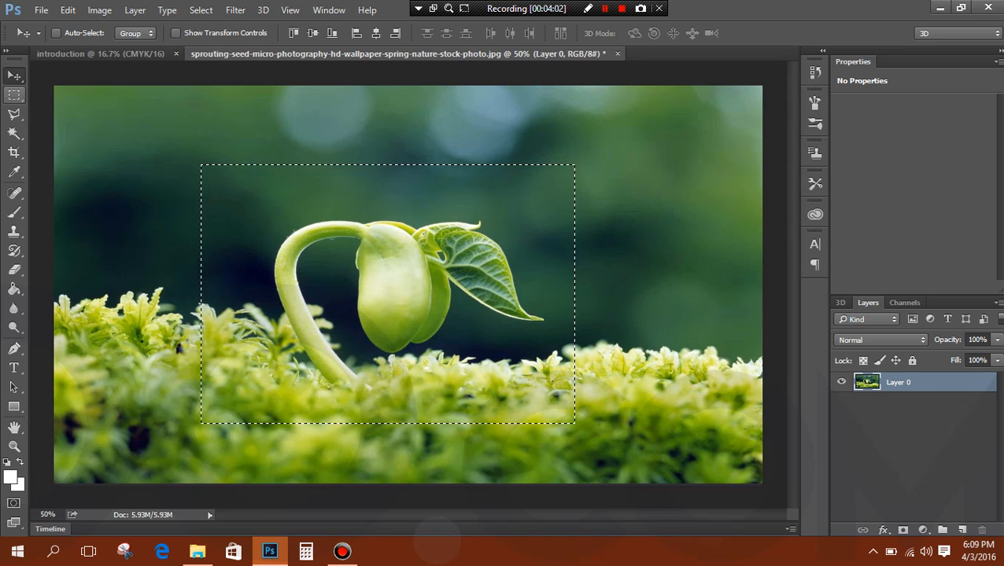
pyautogui.rightClick(14, 95)
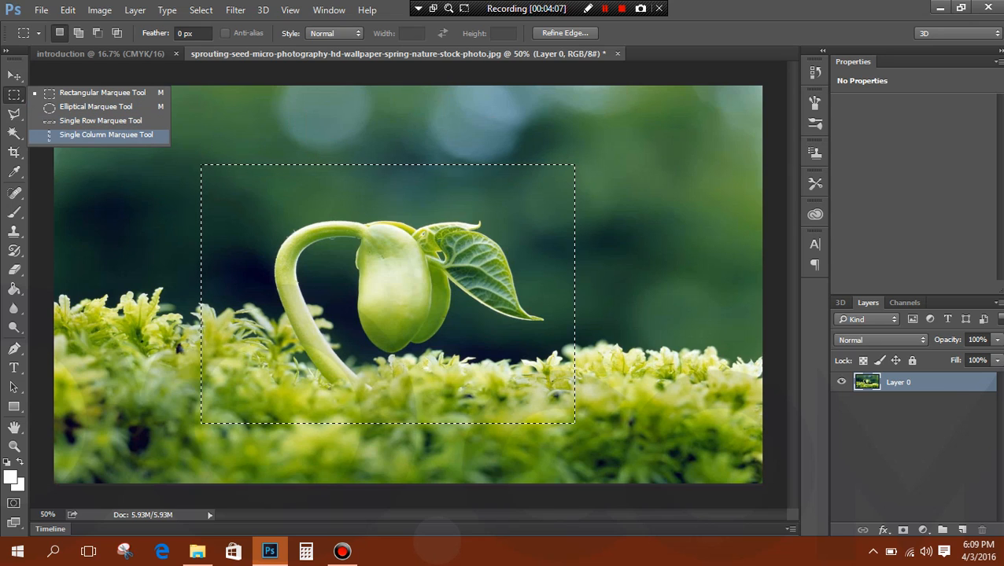
pyautogui.click(96, 106)
pyautogui.moveTo(202, 124); pyautogui.dragTo(544, 318)
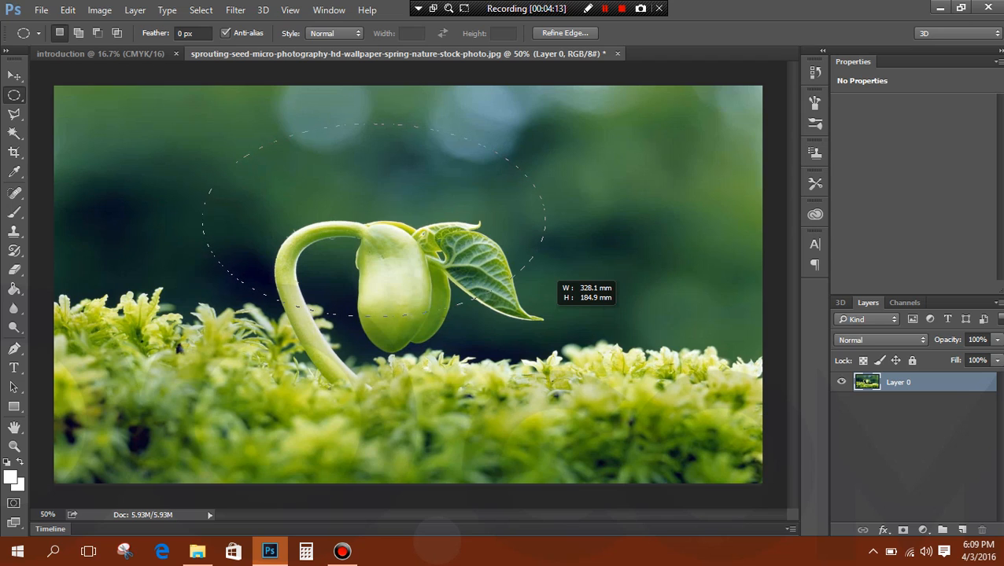
pyautogui.press('shift')
pyautogui.moveTo(548, 277)
pyautogui.mouseDown()
pyautogui.moveTo(673, 378)
pyautogui.moveTo(494, 261)
pyautogui.moveTo(658, 367)
pyautogui.moveTo(545, 295)
pyautogui.mouseUp()
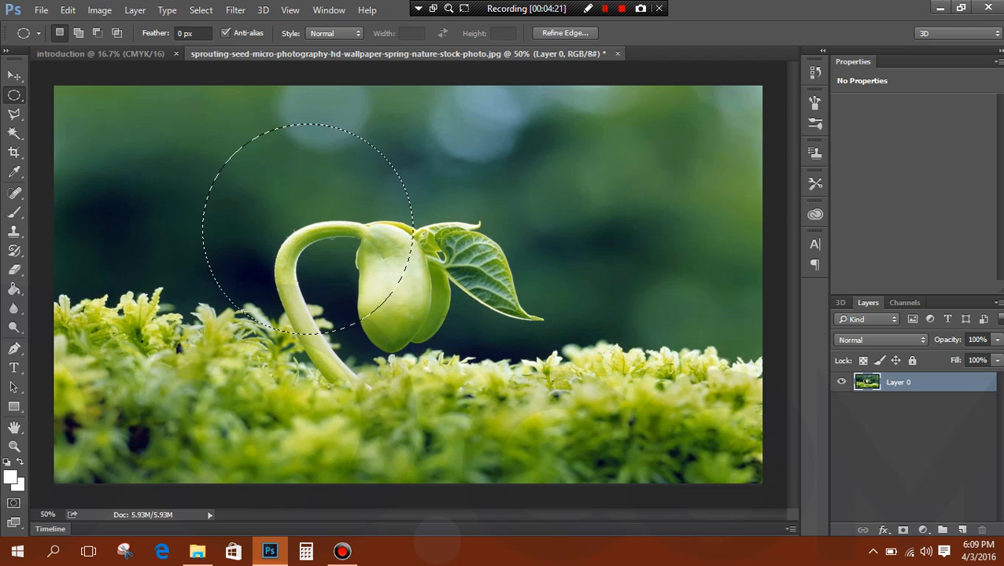
pyautogui.moveTo(298, 166); pyautogui.dragTo(431, 237)
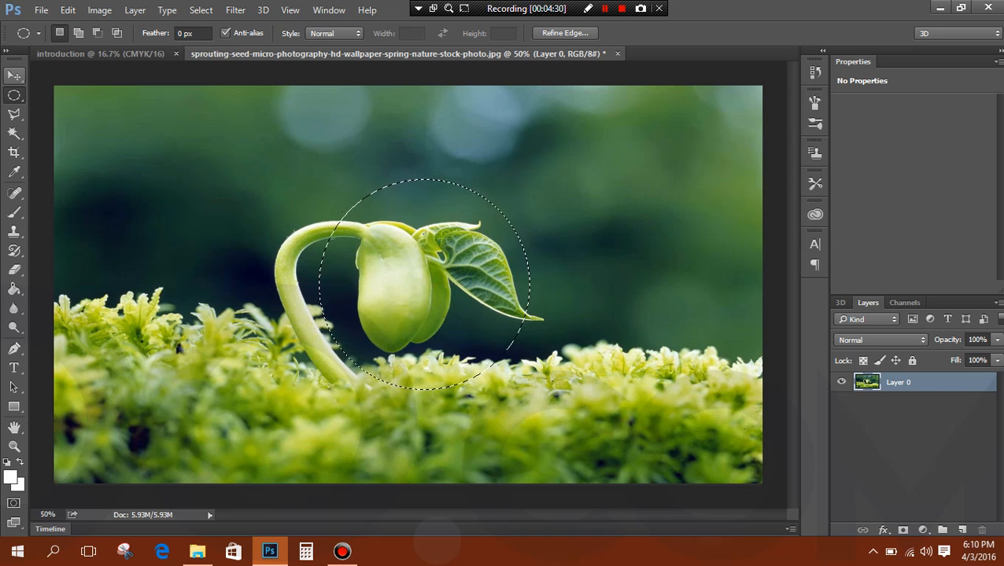
# Try moving the circular selection's contents toward the photo's lower-right corner, and undo the move
pyautogui.press('v')
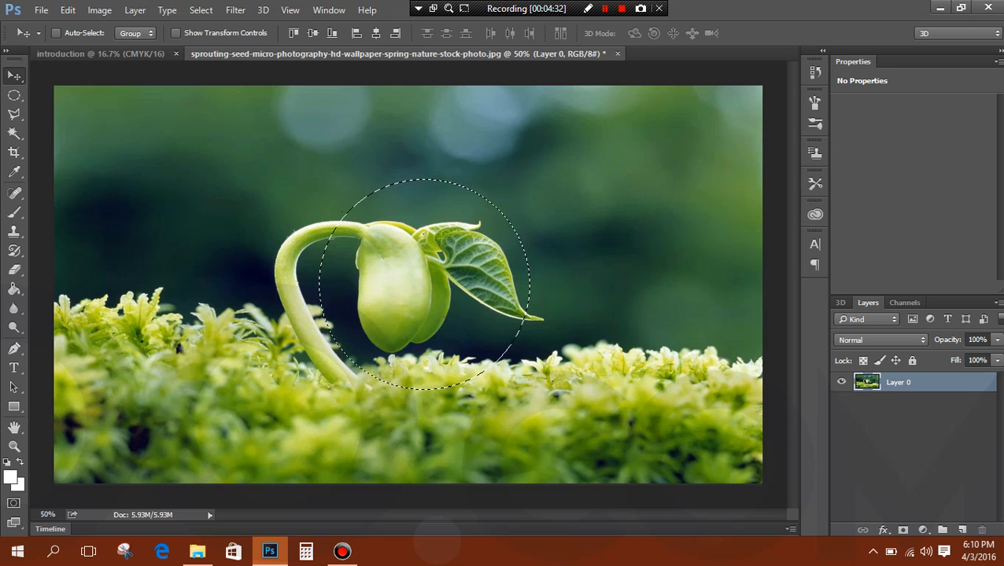
pyautogui.moveTo(452, 236); pyautogui.dragTo(699, 308)
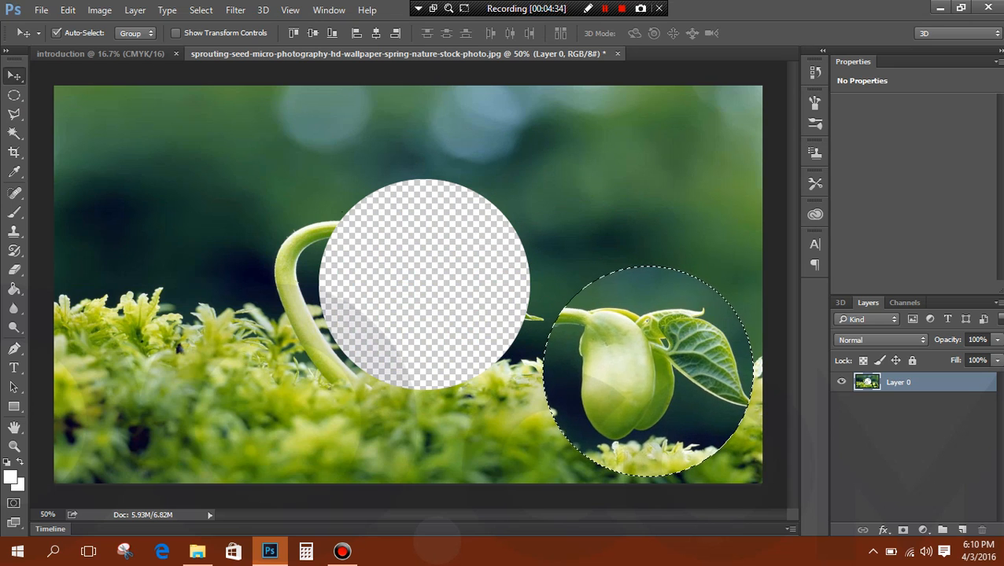
pyautogui.hotkey('ctrl', 'z')
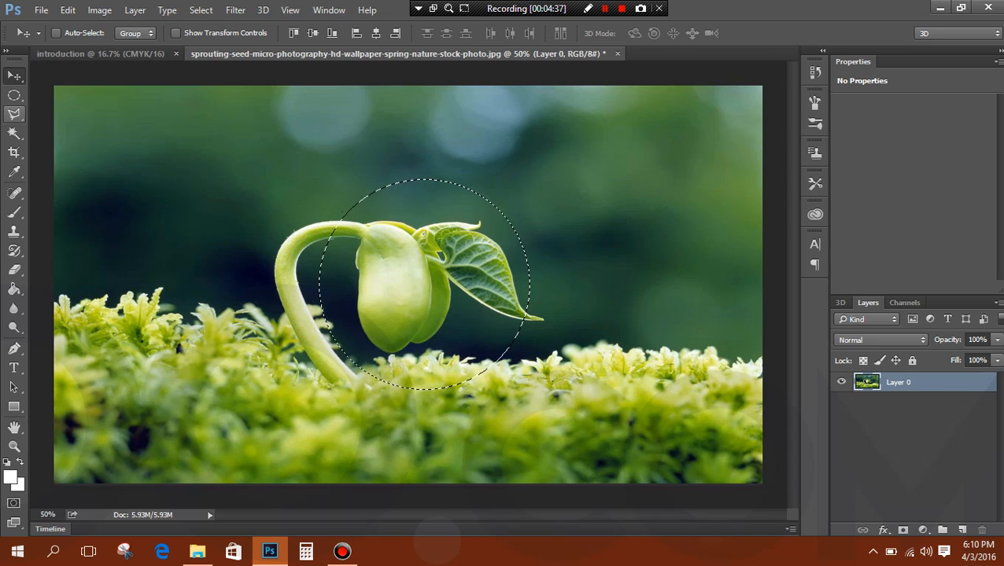
# Replace the circular selection with a closed, many-sided Polygonal Lasso selection surrounding the whole sprout and some moss below it
pyautogui.click(14, 113)
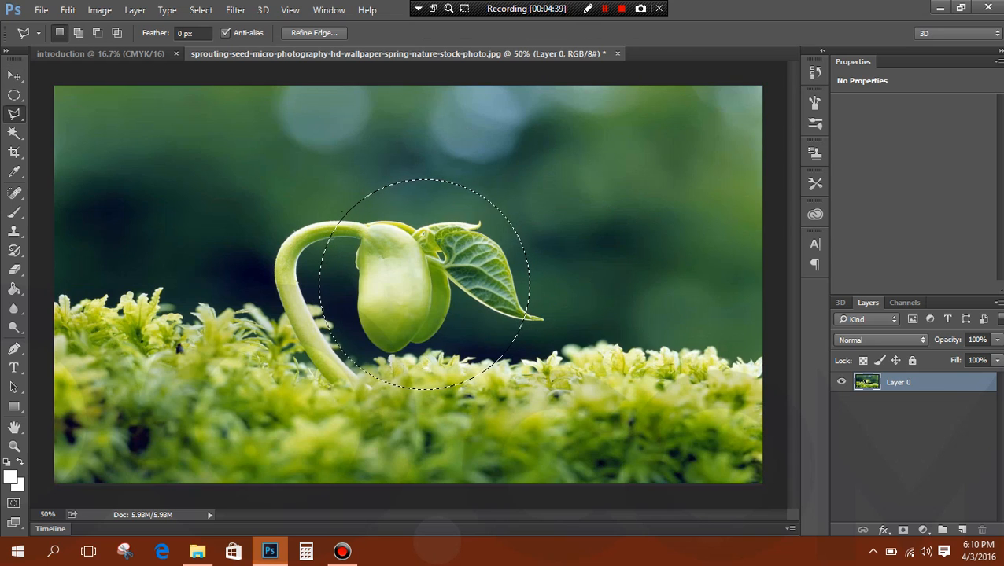
pyautogui.click(241, 132)
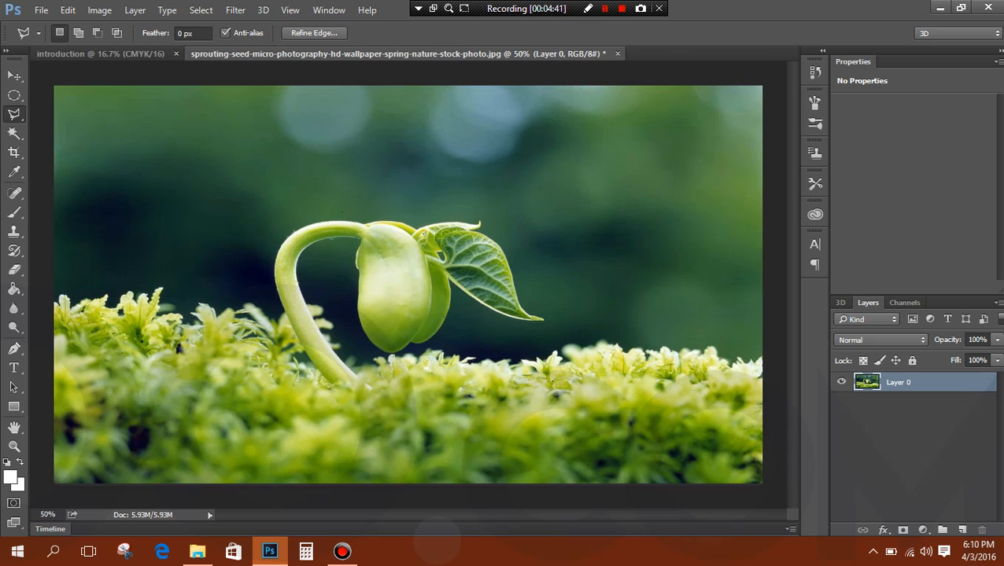
pyautogui.click(348, 167)
pyautogui.click(397, 140)
pyautogui.click(491, 146)
pyautogui.click(576, 224)
pyautogui.click(546, 258)
pyautogui.click(573, 352)
pyautogui.click(503, 361)
pyautogui.click(344, 428)
pyautogui.click(254, 359)
pyautogui.click(231, 264)
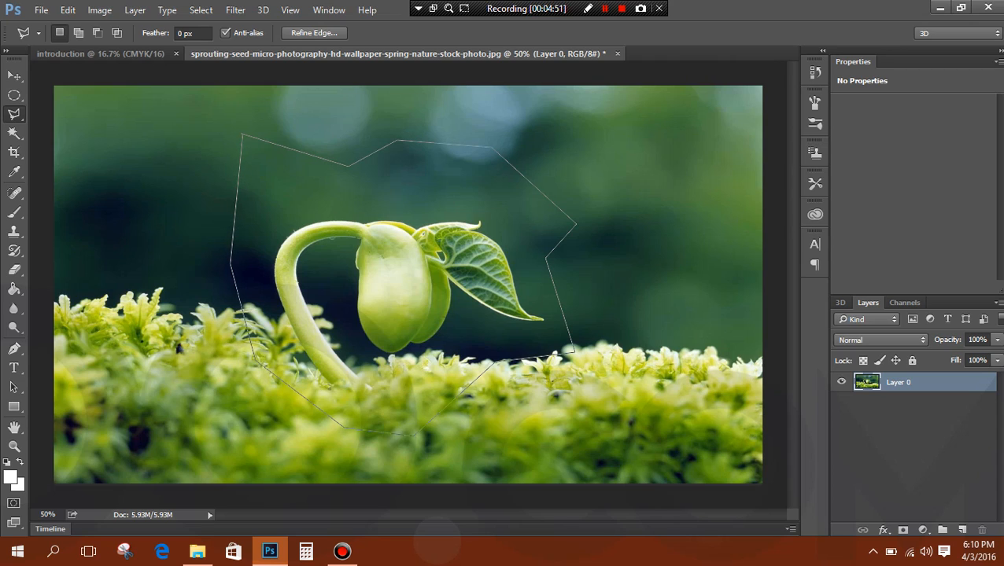
pyautogui.click(241, 135)
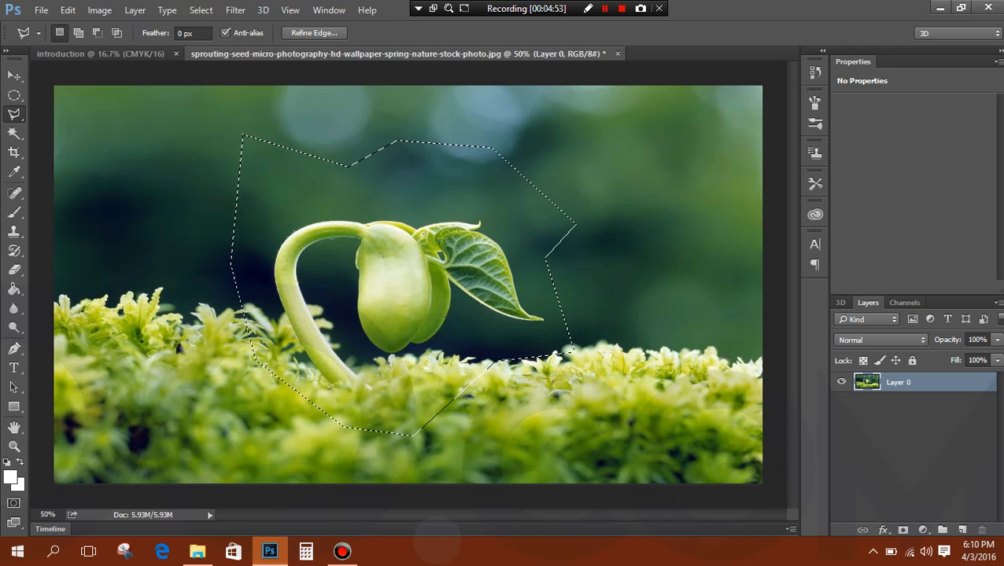
# Try moving the polygonal selection's contents down and to the right, and undo the move
pyautogui.press('v')
pyautogui.moveTo(372, 233)
pyautogui.mouseDown()
pyautogui.moveTo(437, 193)
pyautogui.moveTo(424, 277)
pyautogui.mouseUp()
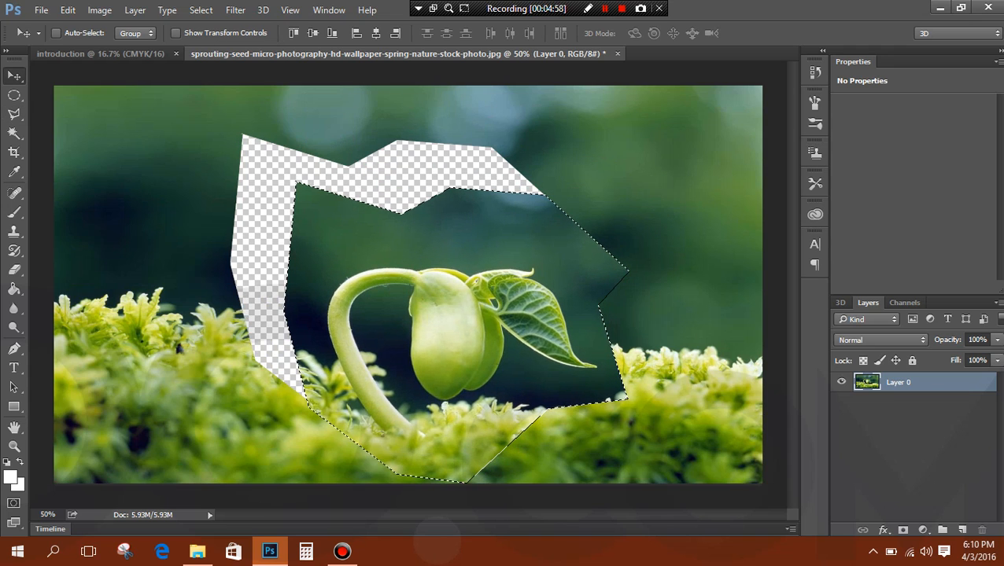
pyautogui.hotkey('ctrl', 'z')
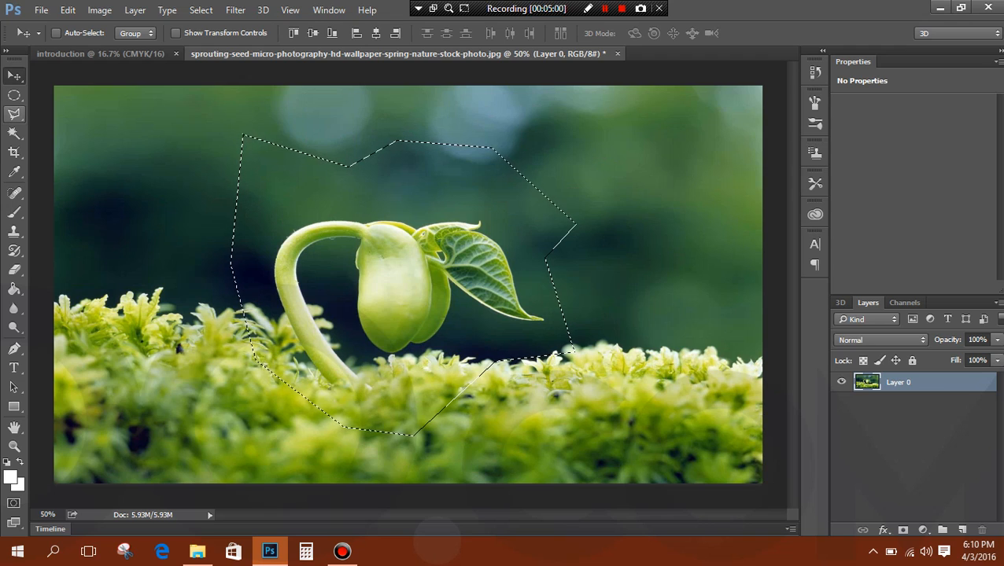
# Replace the polygonal selection with a freehand outline around the sprout using the regular Lasso Tool
pyautogui.click(14, 114)
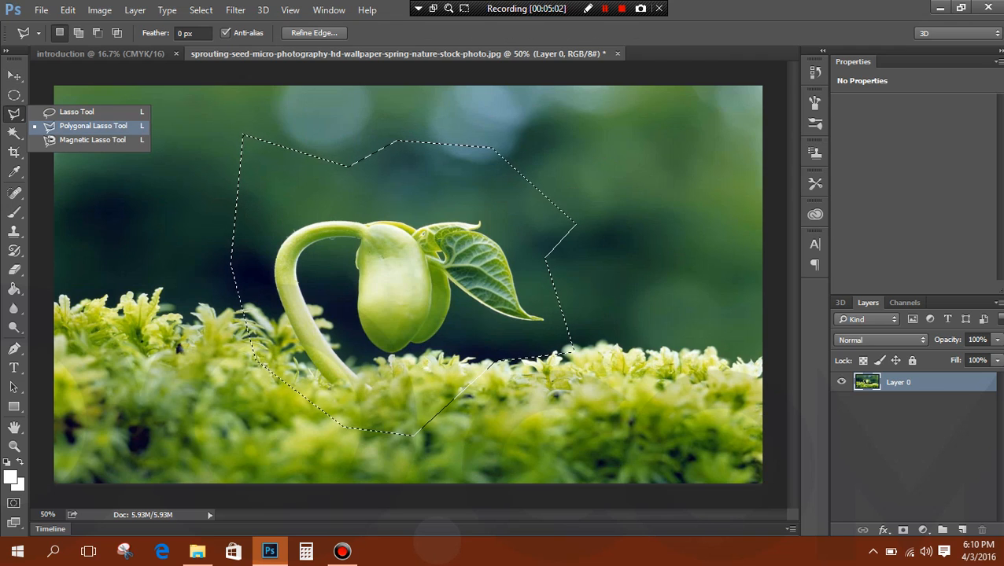
pyautogui.click(76, 112)
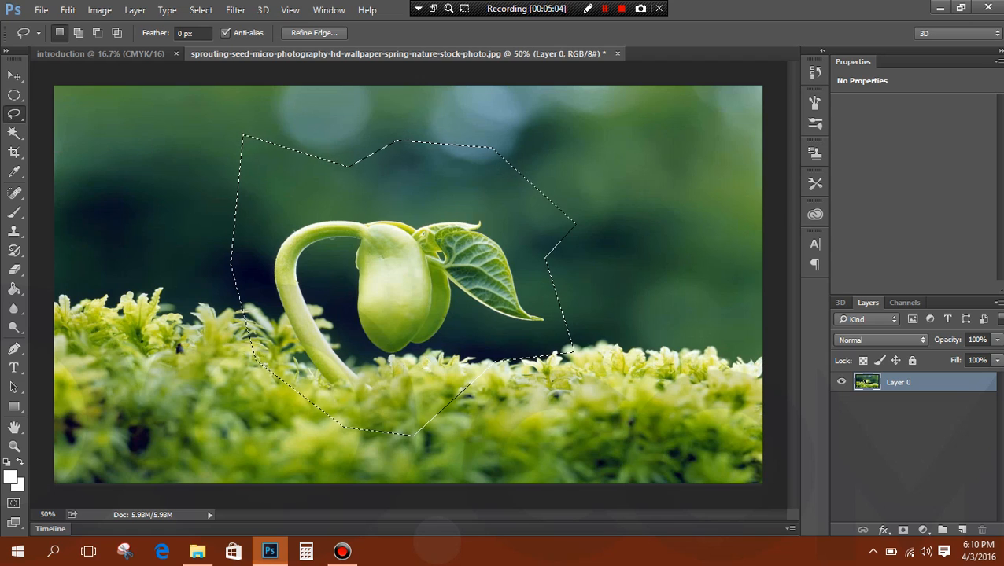
pyautogui.moveTo(170, 222)
pyautogui.mouseDown()
pyautogui.moveTo(350, 191)
pyautogui.moveTo(433, 222)
pyautogui.moveTo(554, 236)
pyautogui.moveTo(543, 317)
pyautogui.moveTo(466, 358)
pyautogui.moveTo(365, 378)
pyautogui.moveTo(299, 429)
pyautogui.moveTo(216, 289)
pyautogui.moveTo(197, 231)
pyautogui.mouseUp()
pyautogui.moveTo(258, 207); pyautogui.dragTo(261, 206)
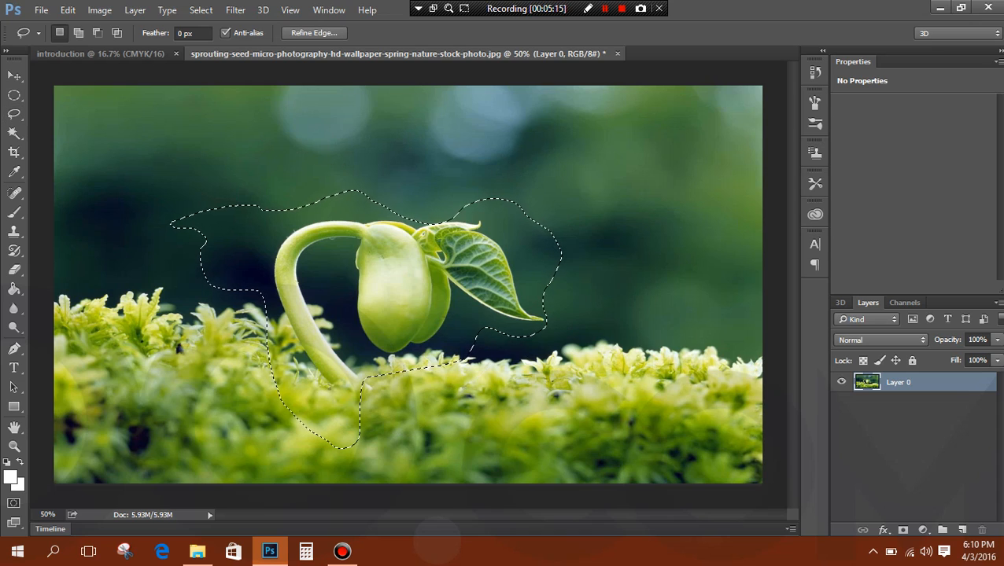
# Try moving the freehand selection's contents up and to the right, and undo the move
pyautogui.press('v')
pyautogui.moveTo(432, 216); pyautogui.dragTo(520, 157)
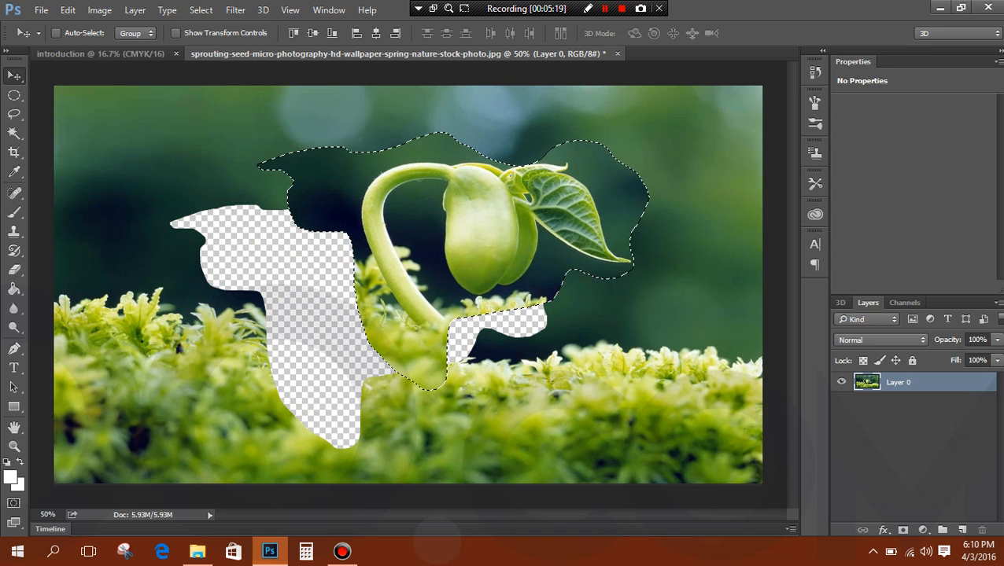
pyautogui.hotkey('ctrl', 'z')
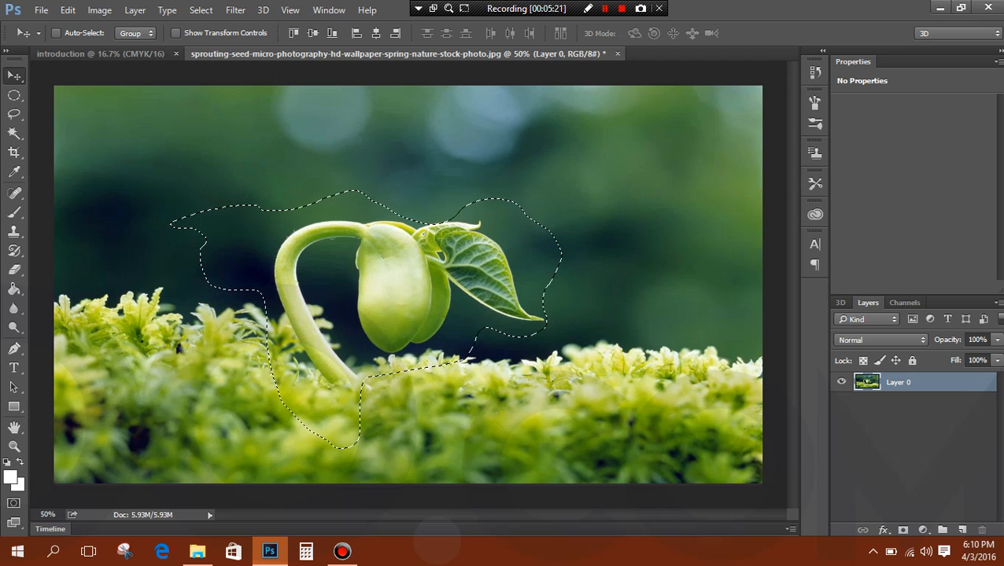
# Clear the freehand selection and select the similarly coloured area on the seed pod with the Magic Wand
pyautogui.press('w')
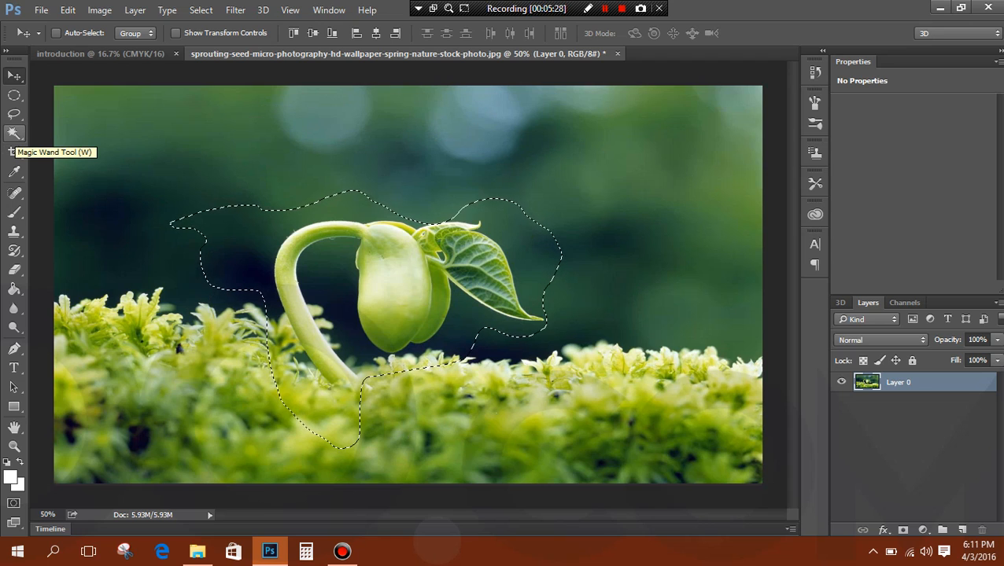
pyautogui.click(14, 132)
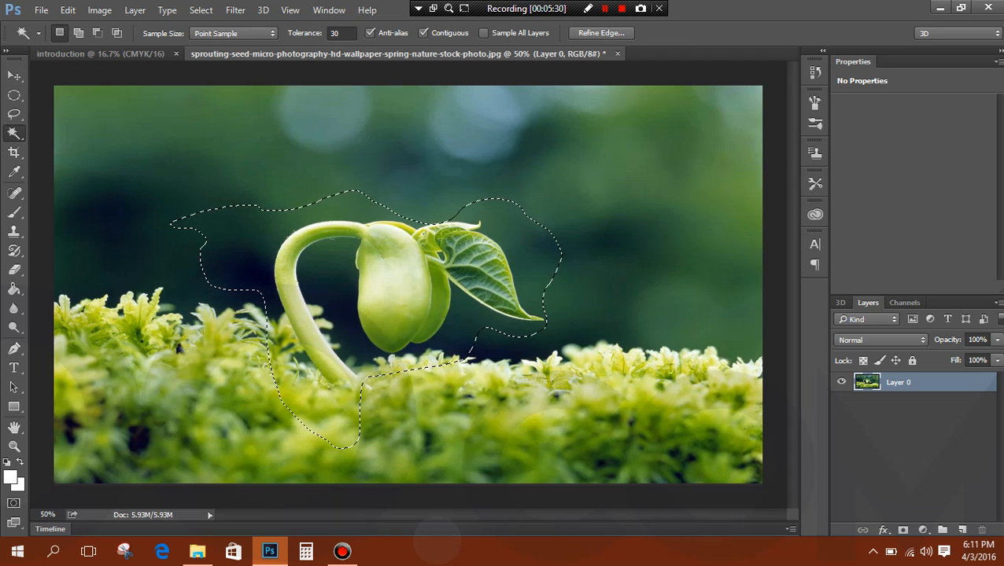
pyautogui.hotkey('ctrl', 'd')
pyautogui.click(407, 264)
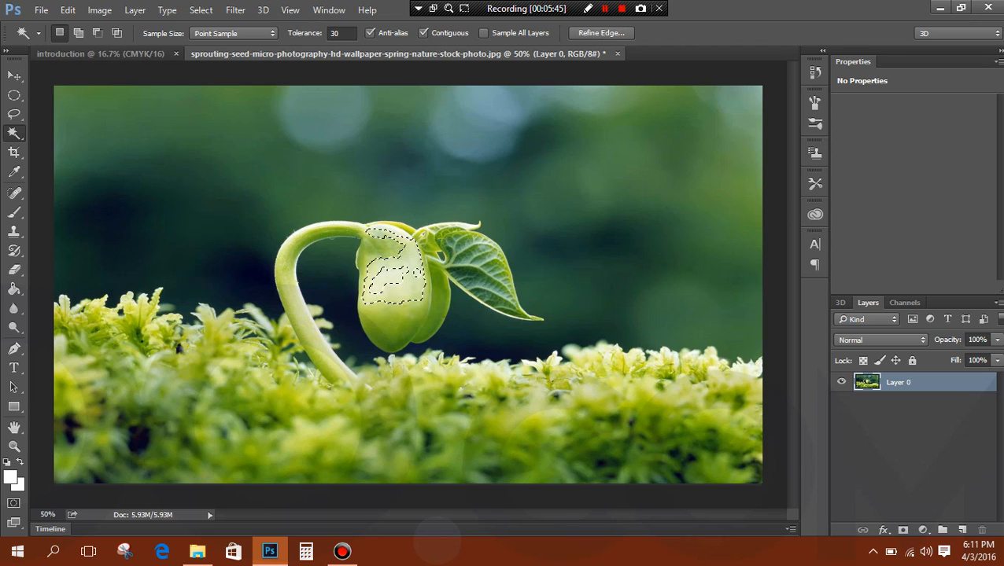
# Set the Magic Wand tolerance to 100 and reselect from the middle of the seed pod
pyautogui.doubleClick(335, 33)
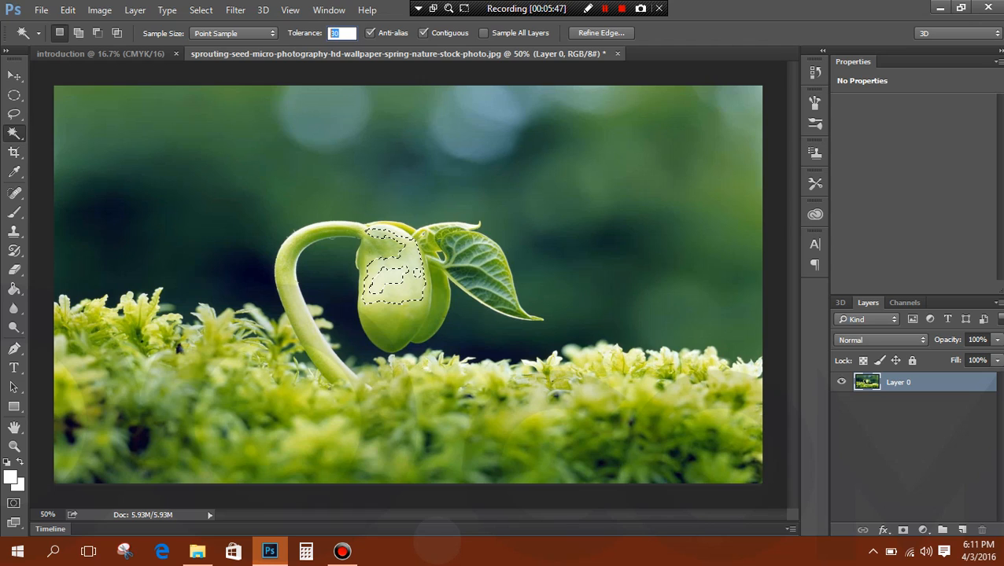
pyautogui.press('BackSpace')
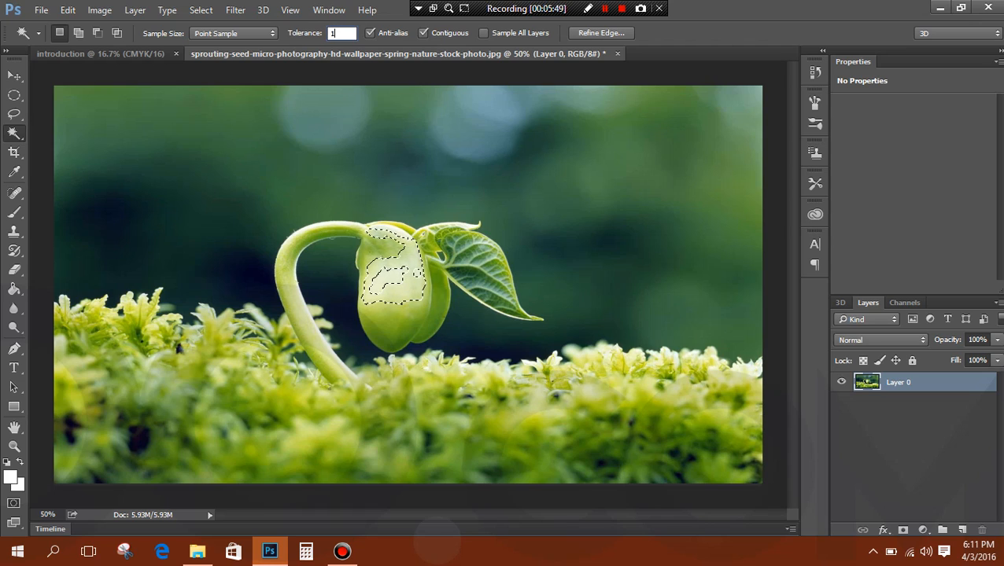
pyautogui.write('100')
pyautogui.press('Return')
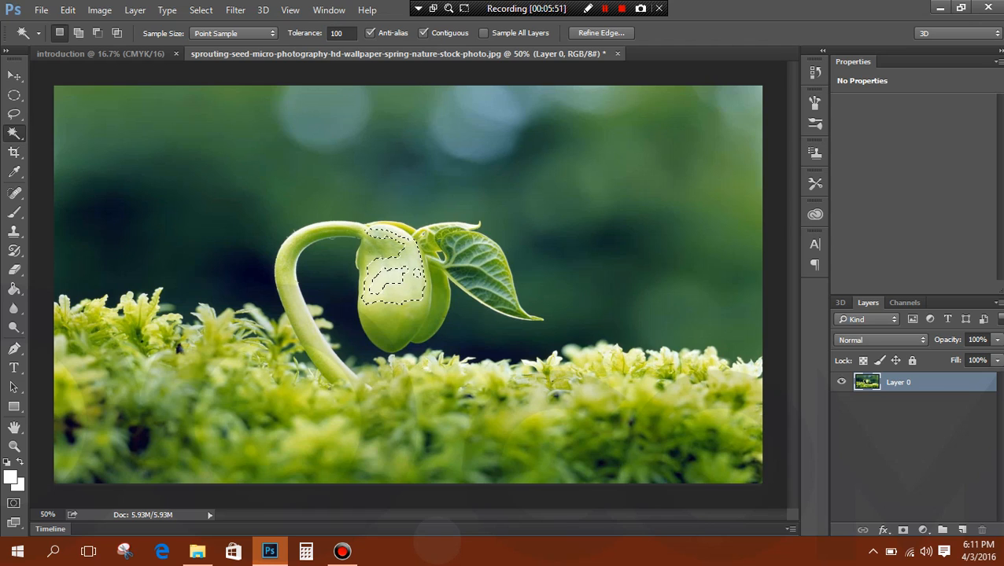
pyautogui.click(344, 33)
pyautogui.press('Return')
pyautogui.click(396, 271)
pyautogui.click(396, 272)
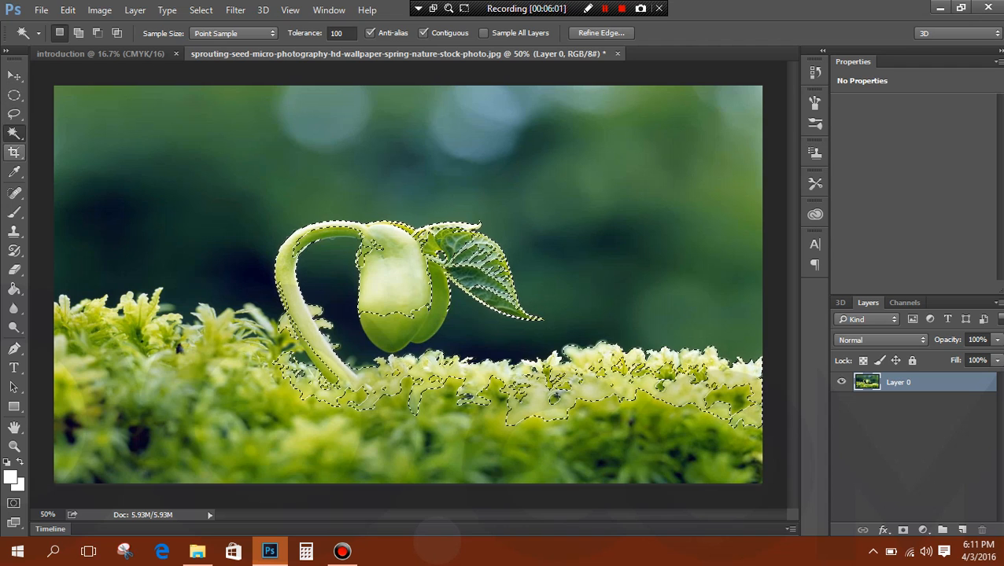
# Clear the selection and crop the photo to a wide frame around the sprout, with the image rotated counterclockwise
pyautogui.click(14, 153)
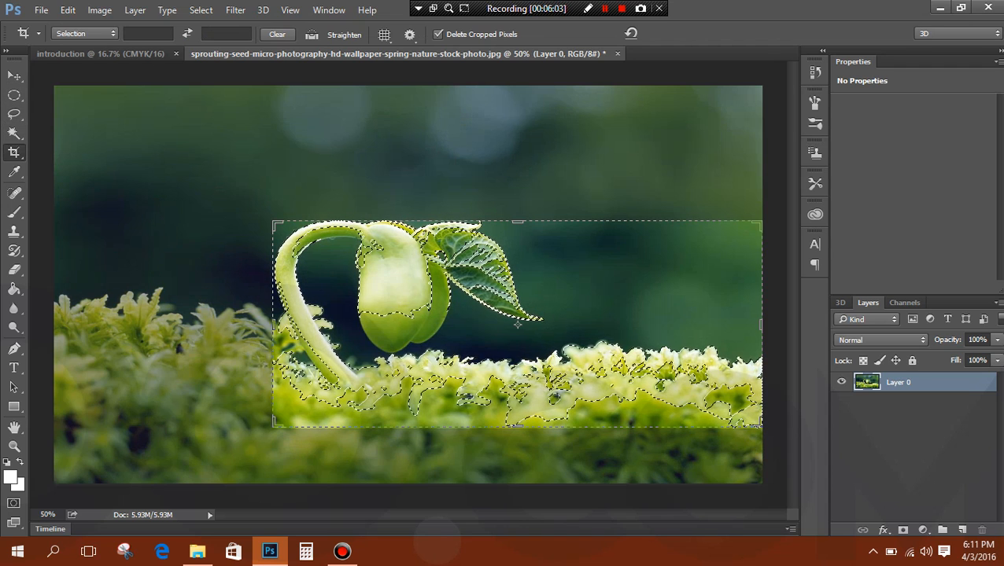
pyautogui.hotkey('ctrl', 'd')
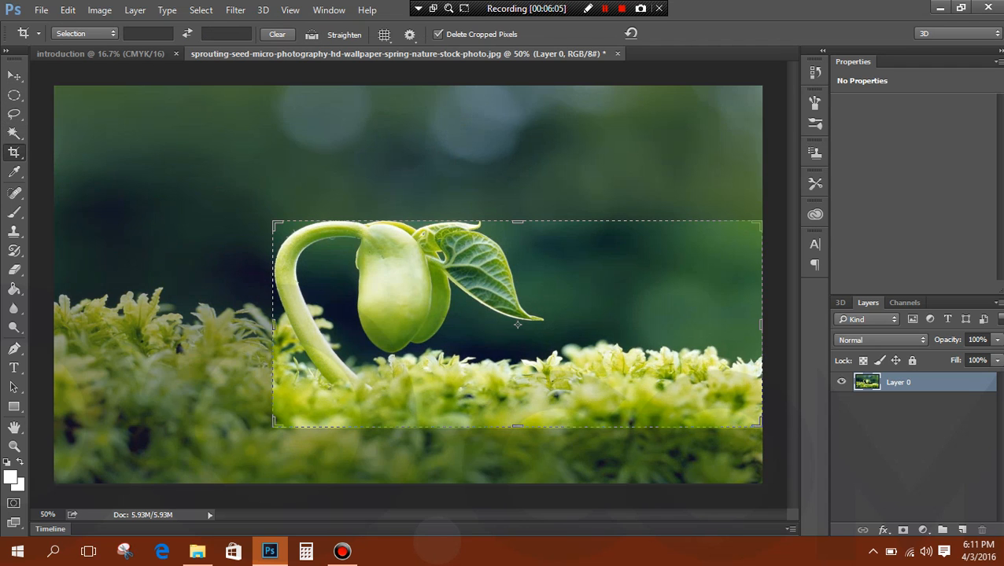
pyautogui.moveTo(276, 223); pyautogui.dragTo(174, 177)
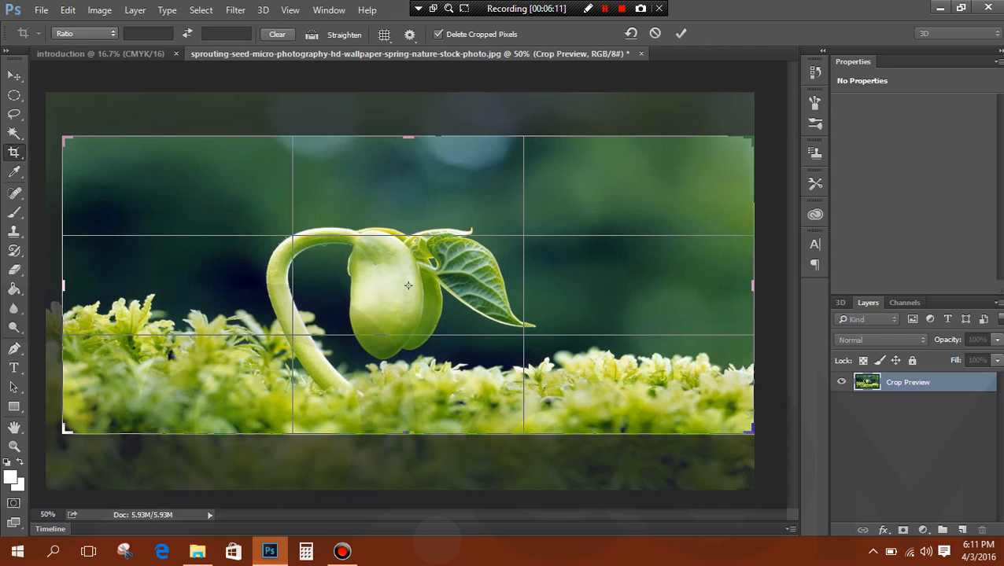
pyautogui.moveTo(767, 386); pyautogui.dragTo(741, 247)
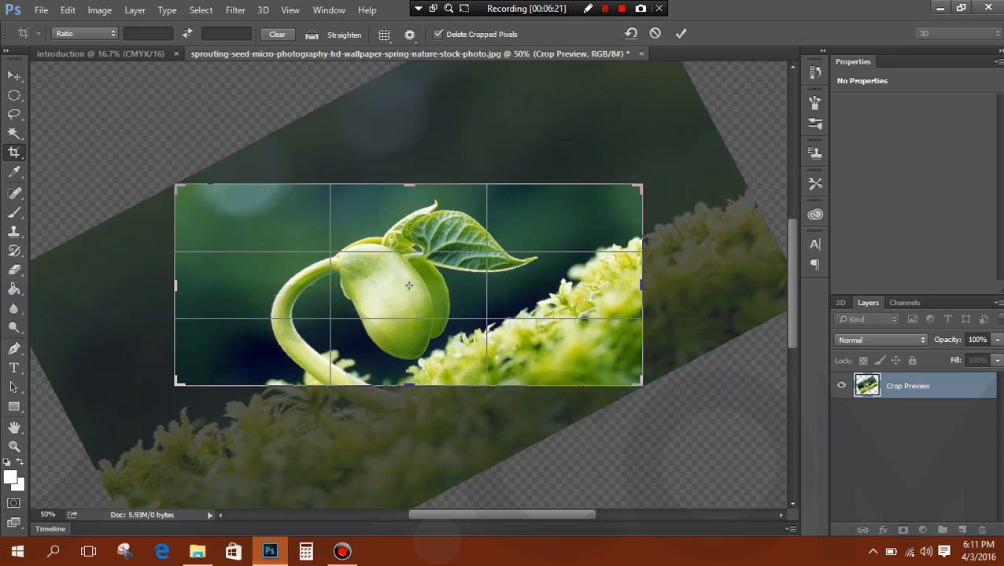
pyautogui.press('Return')
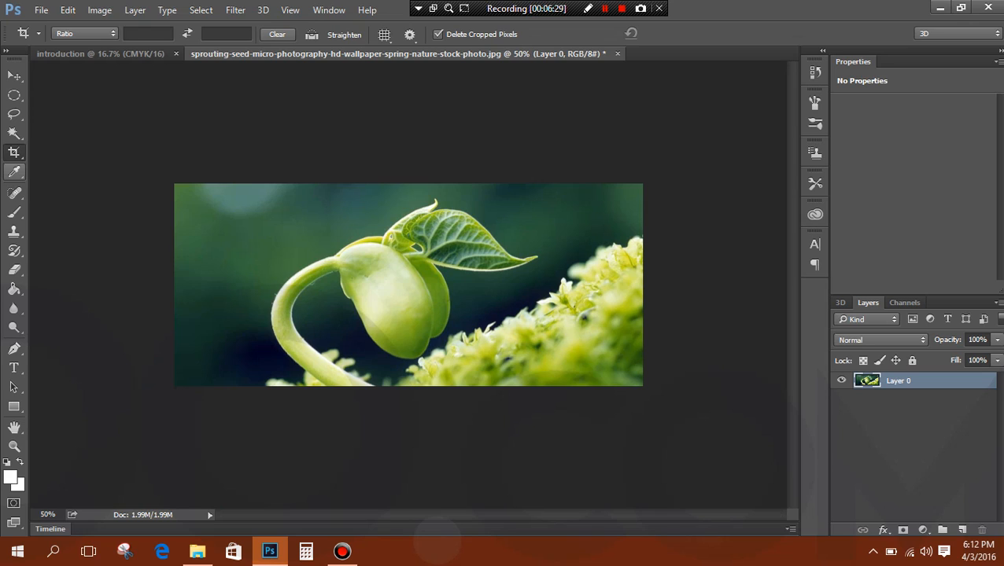
# Sample the pale blue-green background spot with the Eyedropper, and set the foreground colour to pale green e0eac7 picked from the seed pod
pyautogui.click(14, 172)
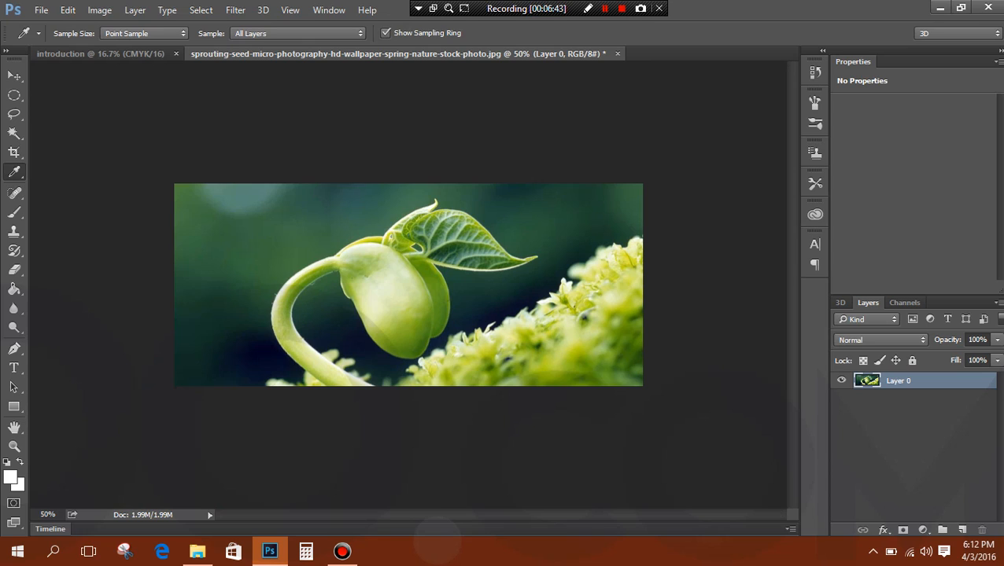
pyautogui.click(246, 197)
pyautogui.click(10, 478)
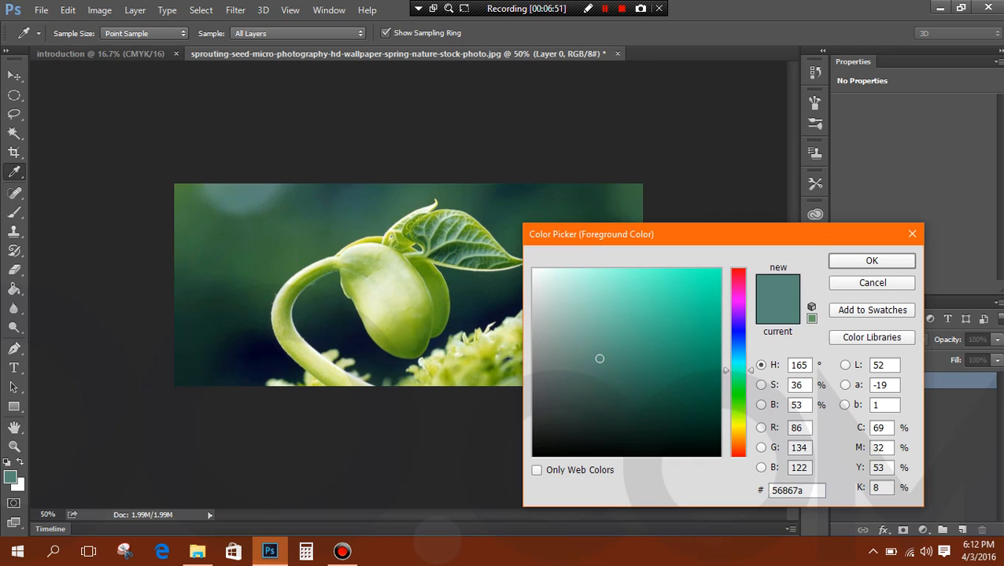
pyautogui.click(625, 403)
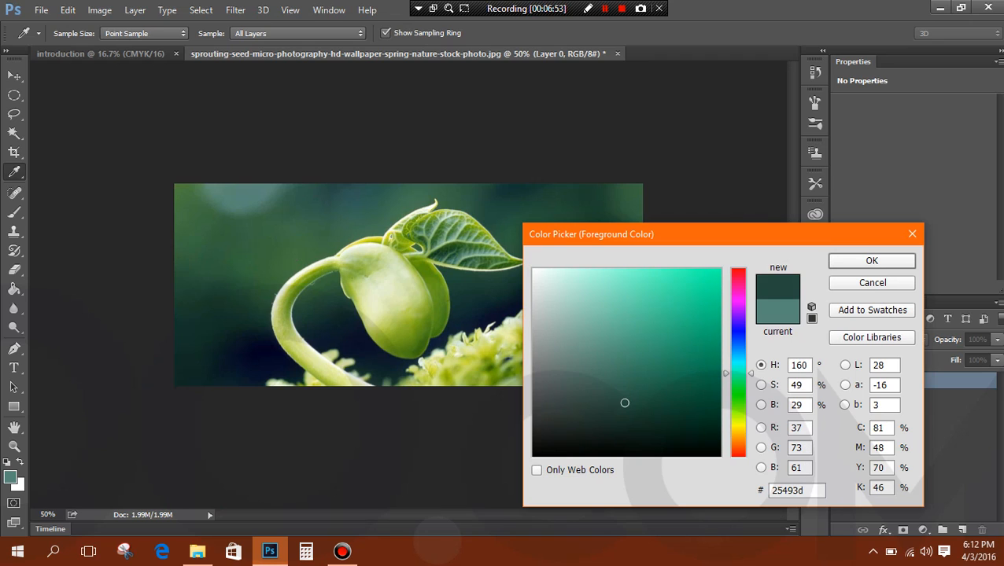
pyautogui.click(365, 275)
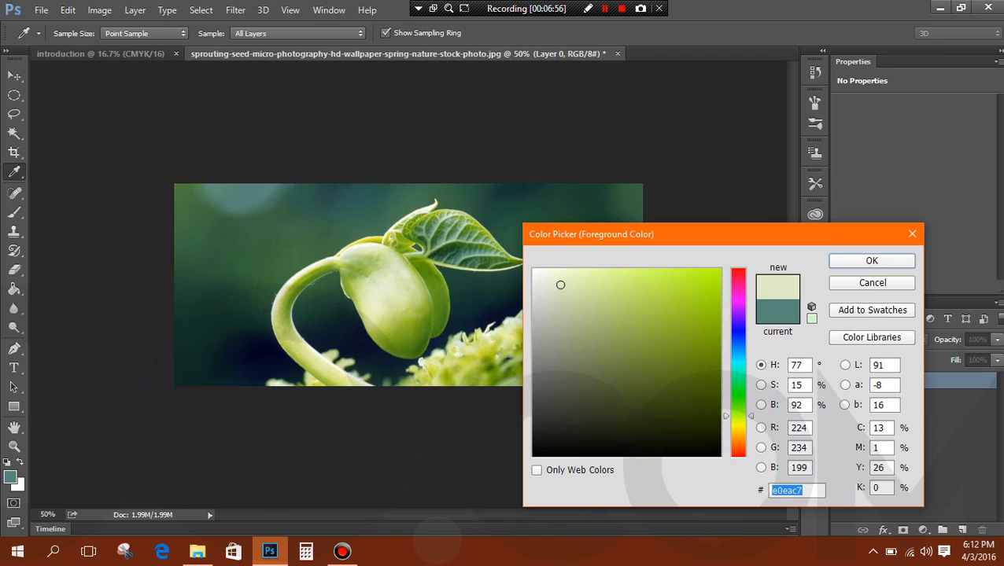
pyautogui.press('Return')
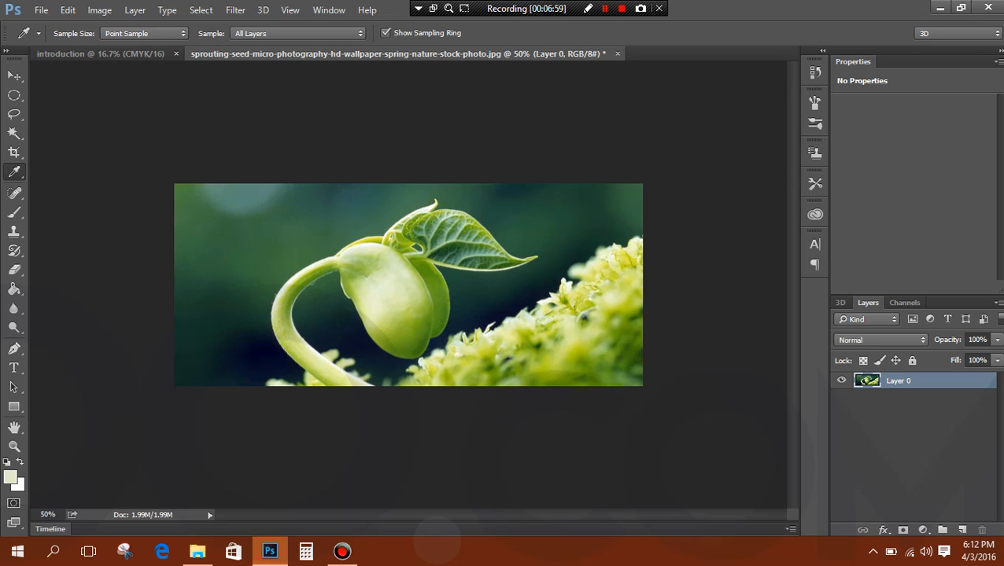
# Paint with the Spot Healing Brush across the photo's upper-left background, over the pale round spot
pyautogui.click(15, 192)
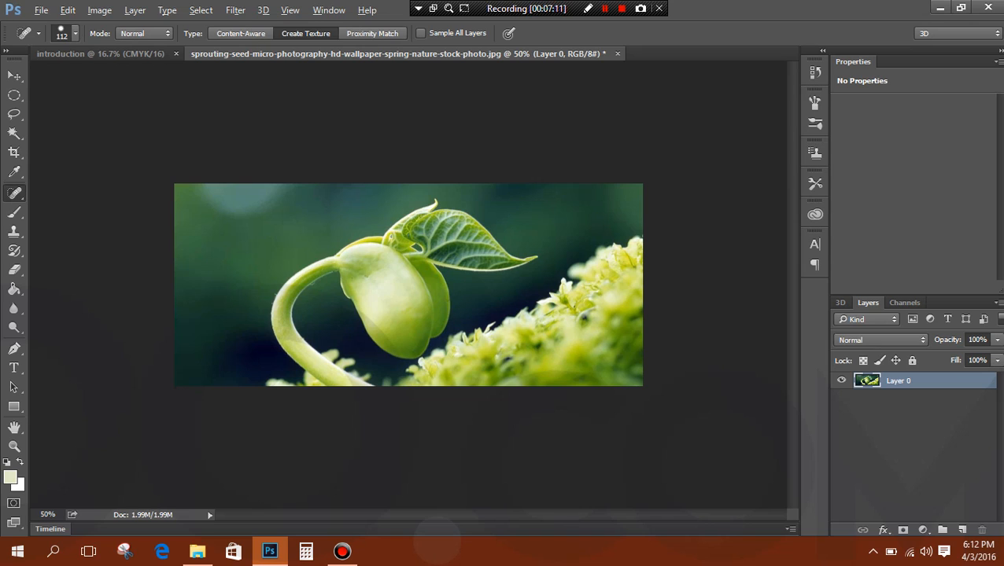
pyautogui.keyDown('alt'); pyautogui.click(408, 285); pyautogui.keyUp('alt')
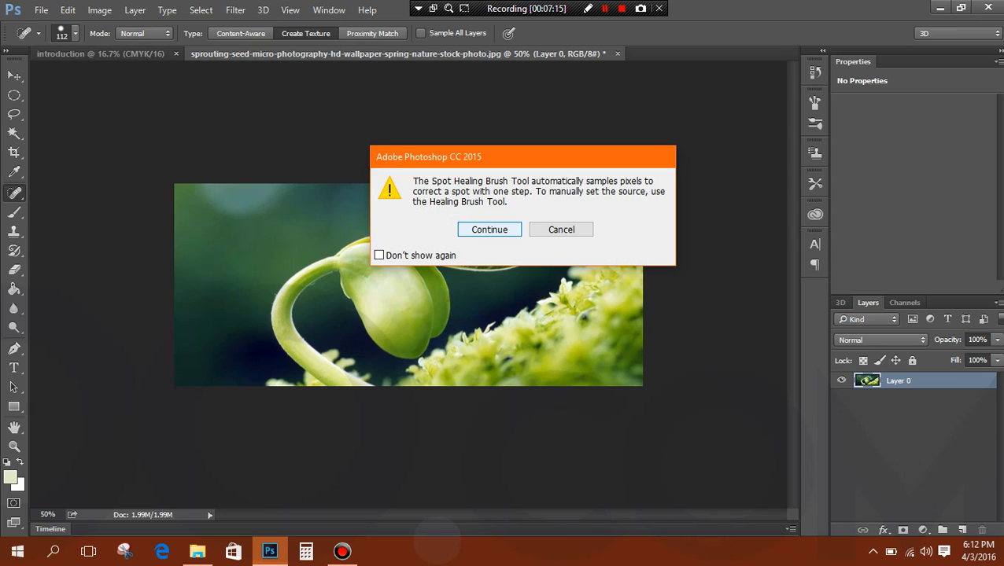
pyautogui.press('Return')
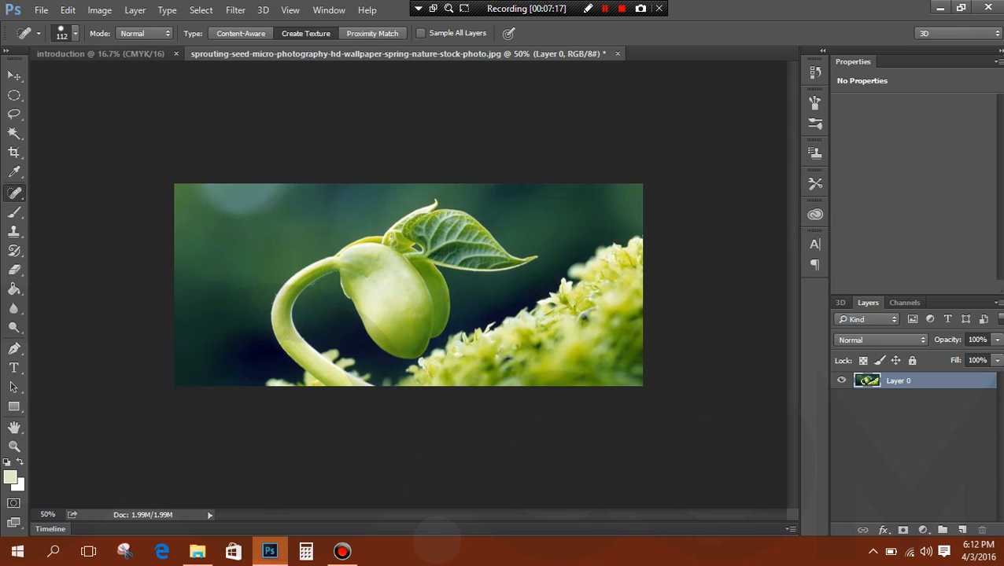
pyautogui.moveTo(197, 206); pyautogui.dragTo(374, 203)
# Set the foreground colour to dark olive (R 27, G 33, B 12) and paint over the seed pod and leaf with the Brush
pyautogui.click(14, 212)
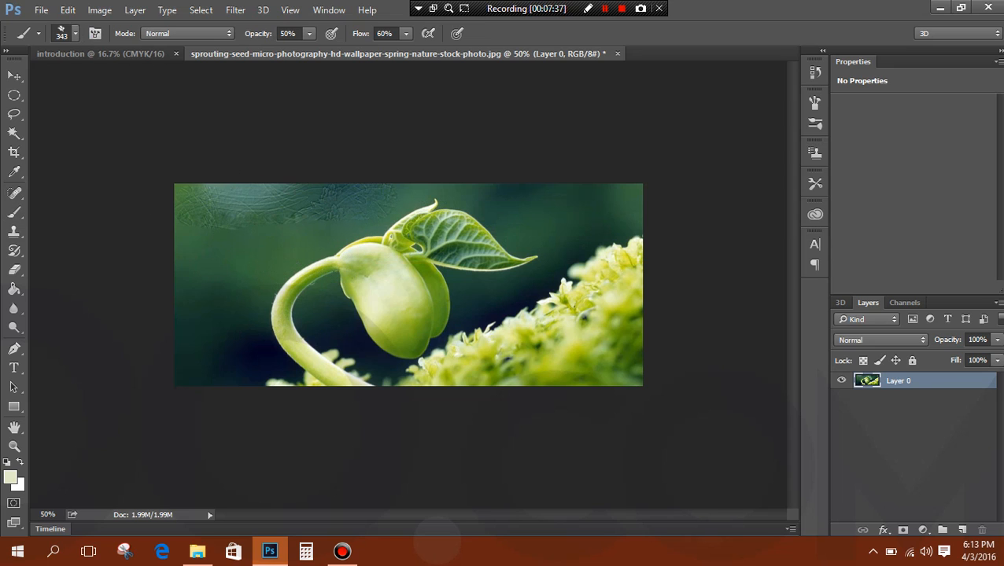
pyautogui.click(10, 477)
pyautogui.click(654, 431)
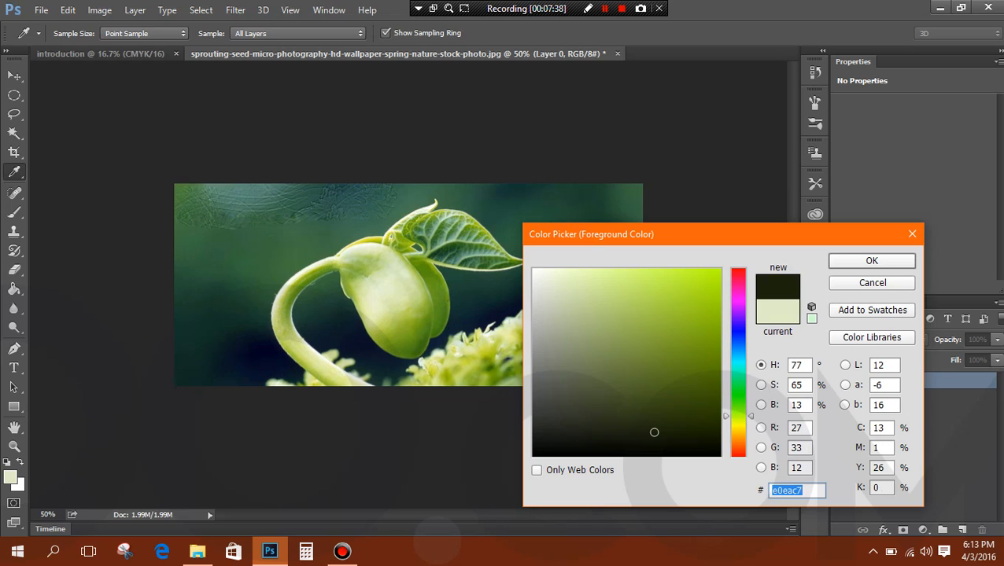
pyautogui.click(872, 260)
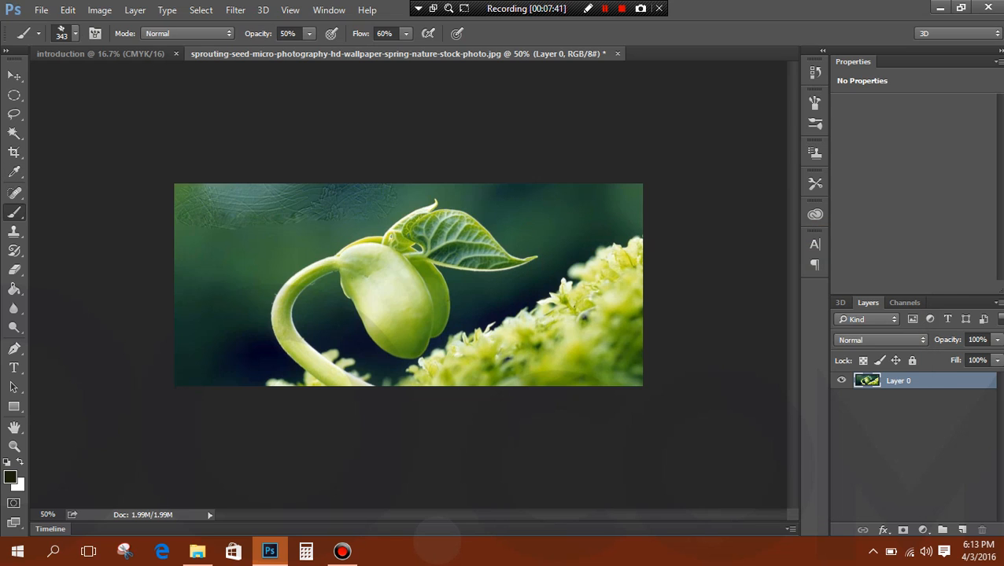
pyautogui.moveTo(353, 252)
pyautogui.mouseDown()
pyautogui.moveTo(468, 262)
pyautogui.moveTo(444, 339)
pyautogui.moveTo(372, 218)
pyautogui.moveTo(426, 224)
pyautogui.moveTo(472, 259)
pyautogui.mouseUp()
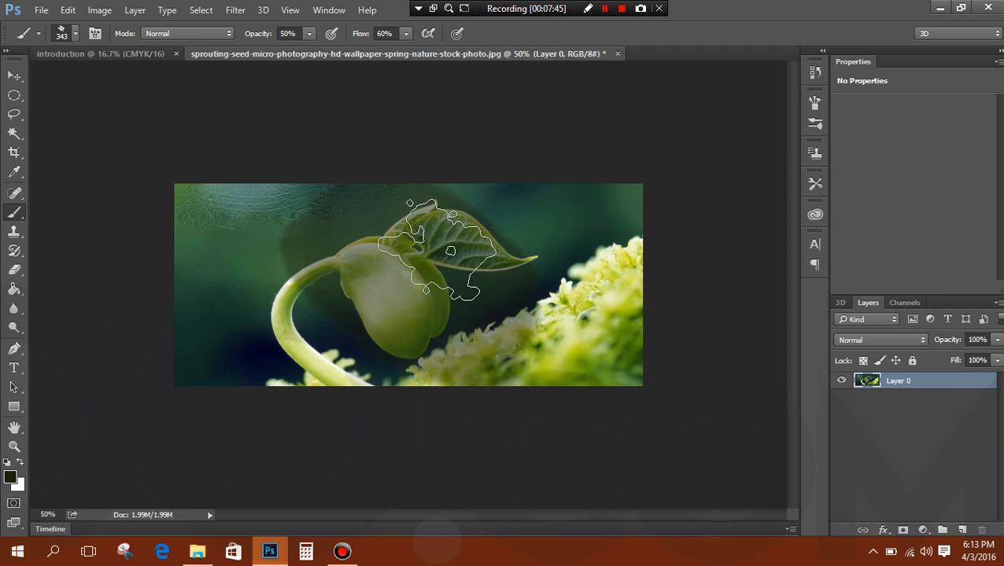
# Switch the Brush to a hard round tip with 100% opacity and 100% flow, and stamp two dark discs over the stem and leaf
pyautogui.rightClick(217, 261)
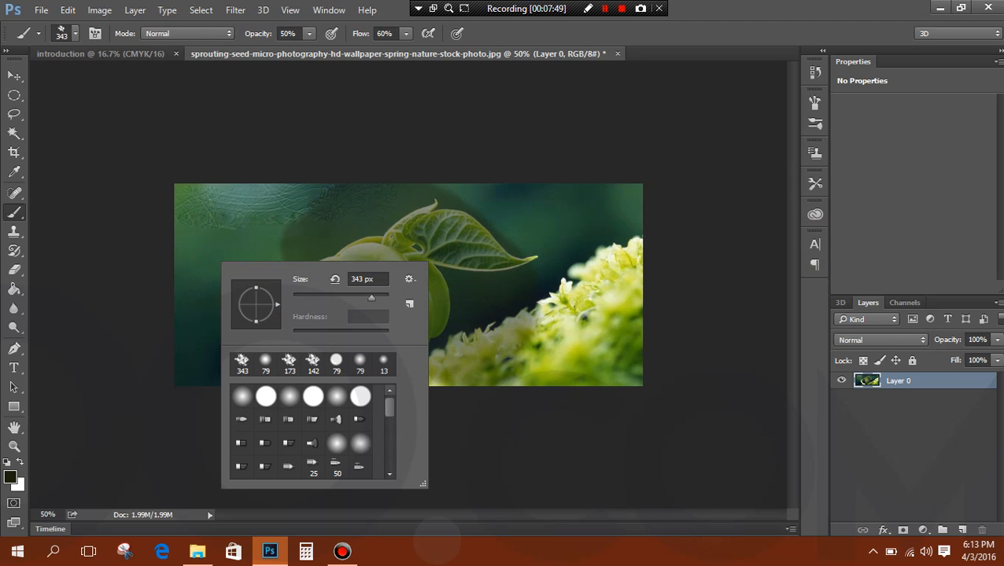
pyautogui.click(266, 397)
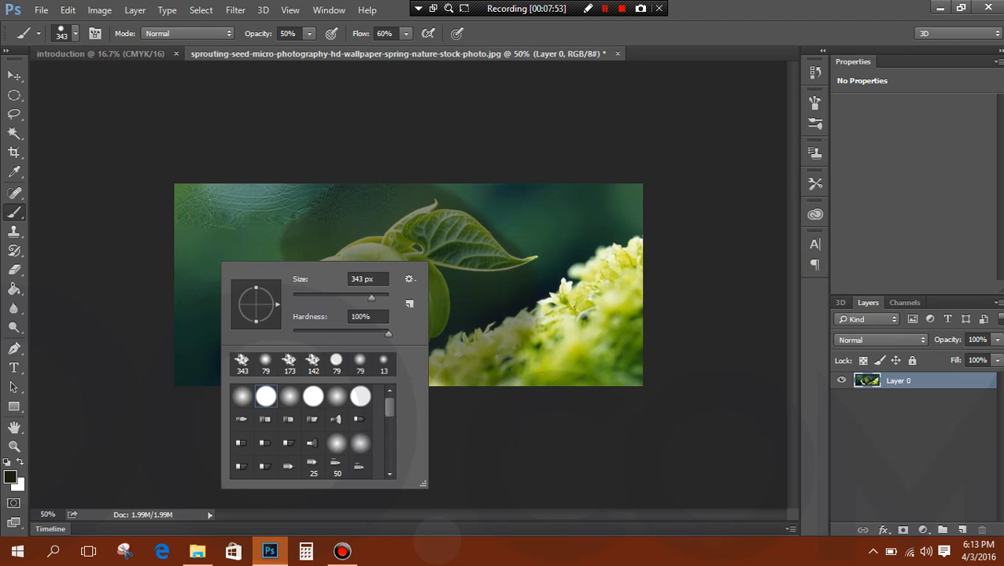
pyautogui.click(310, 34)
pyautogui.moveTo(309, 49); pyautogui.dragTo(438, 50)
pyautogui.click(405, 33)
pyautogui.click(304, 280)
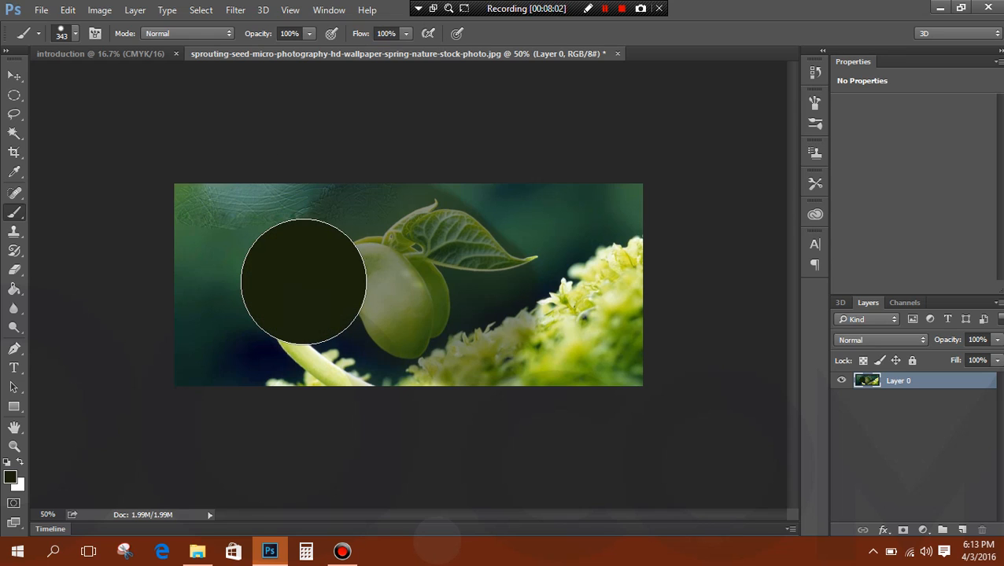
pyautogui.click(462, 289)
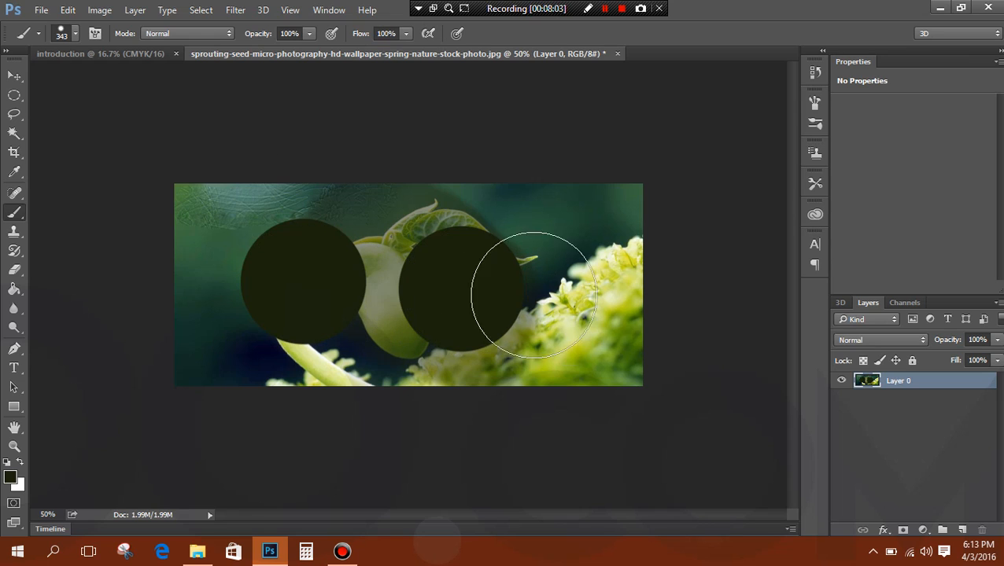
# Undo the two stamped discs and the earlier dark olive brush painting over the sprout
pyautogui.hotkey('ctrl', 'alt', 'z')
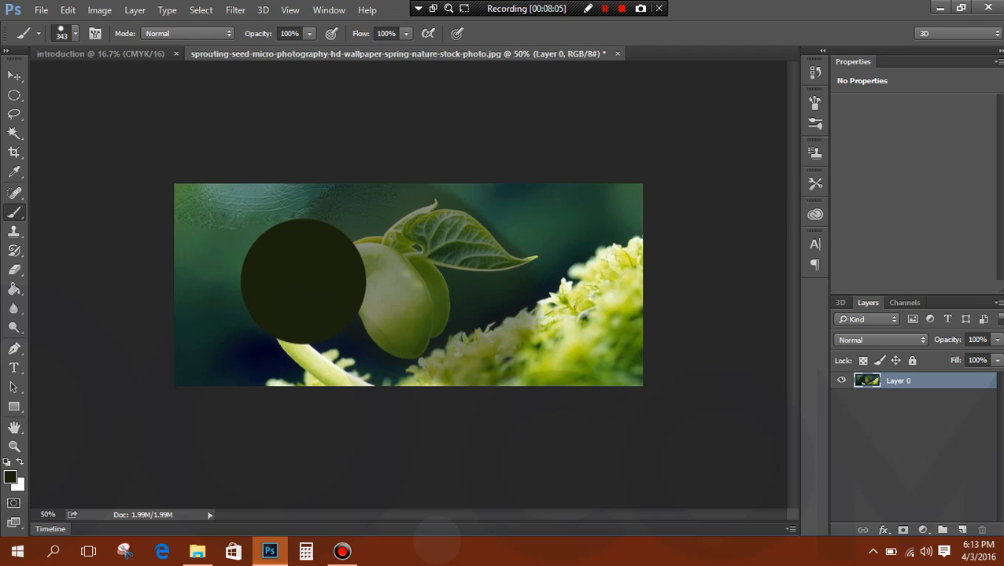
pyautogui.hotkey('ctrl', 'alt', 'z')
pyautogui.hotkey('ctrl', 'alt', 'z')
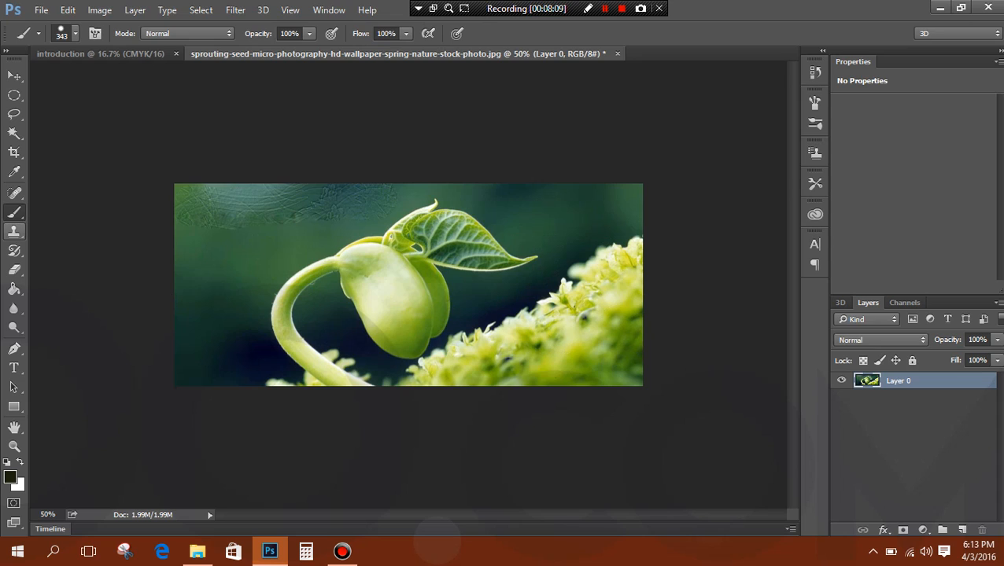
# Clone a second sprout onto the background to the left of the original, using the Clone Stamp with a 164 px brush
pyautogui.press('s')
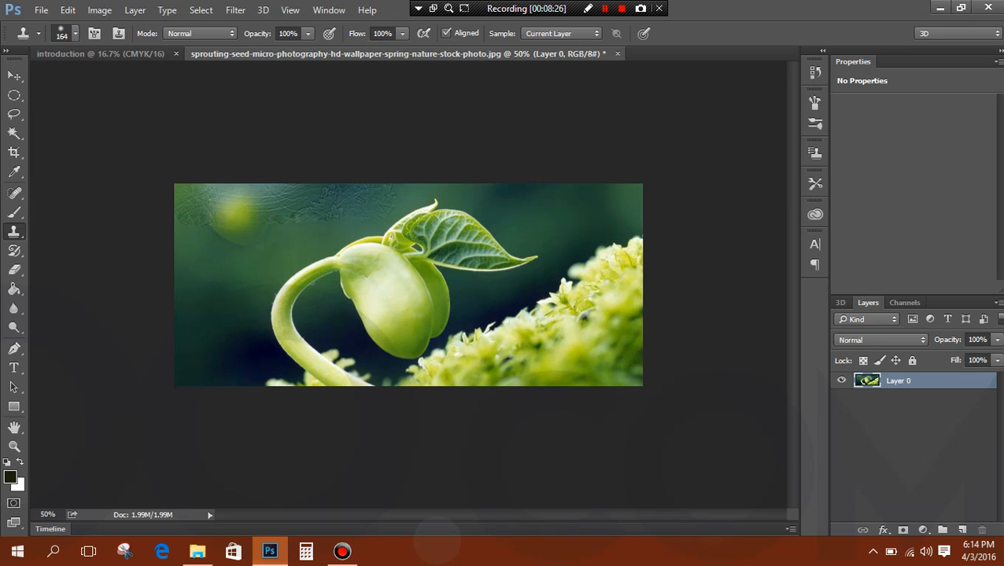
pyautogui.moveTo(284, 325)
pyautogui.mouseDown()
pyautogui.moveTo(281, 294)
pyautogui.moveTo(271, 314)
pyautogui.moveTo(256, 298)
pyautogui.moveTo(229, 203)
pyautogui.moveTo(206, 346)
pyautogui.moveTo(195, 268)
pyautogui.moveTo(204, 321)
pyautogui.moveTo(249, 240)
pyautogui.moveTo(315, 348)
pyautogui.moveTo(306, 226)
pyautogui.moveTo(330, 313)
pyautogui.moveTo(375, 373)
pyautogui.mouseUp()
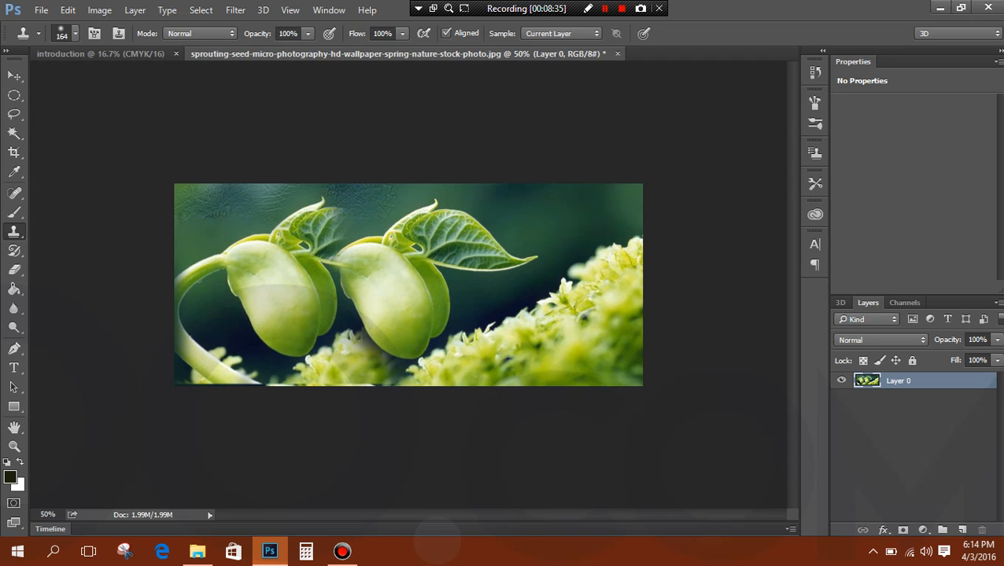